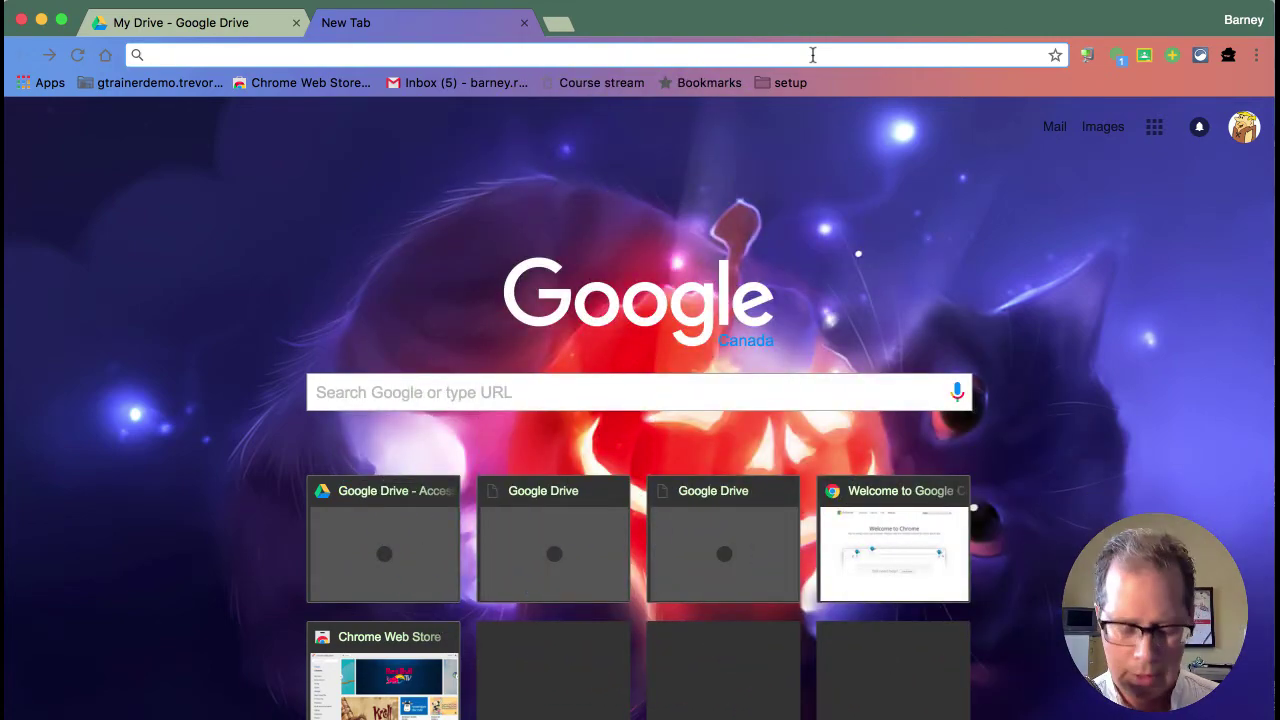
# - Search for 'cindy' with the G Drive omnibox keyword, landing on Google Drive
pyautogui.write('drive')
pyautogui.press('Tab')
pyautogui.write('c')
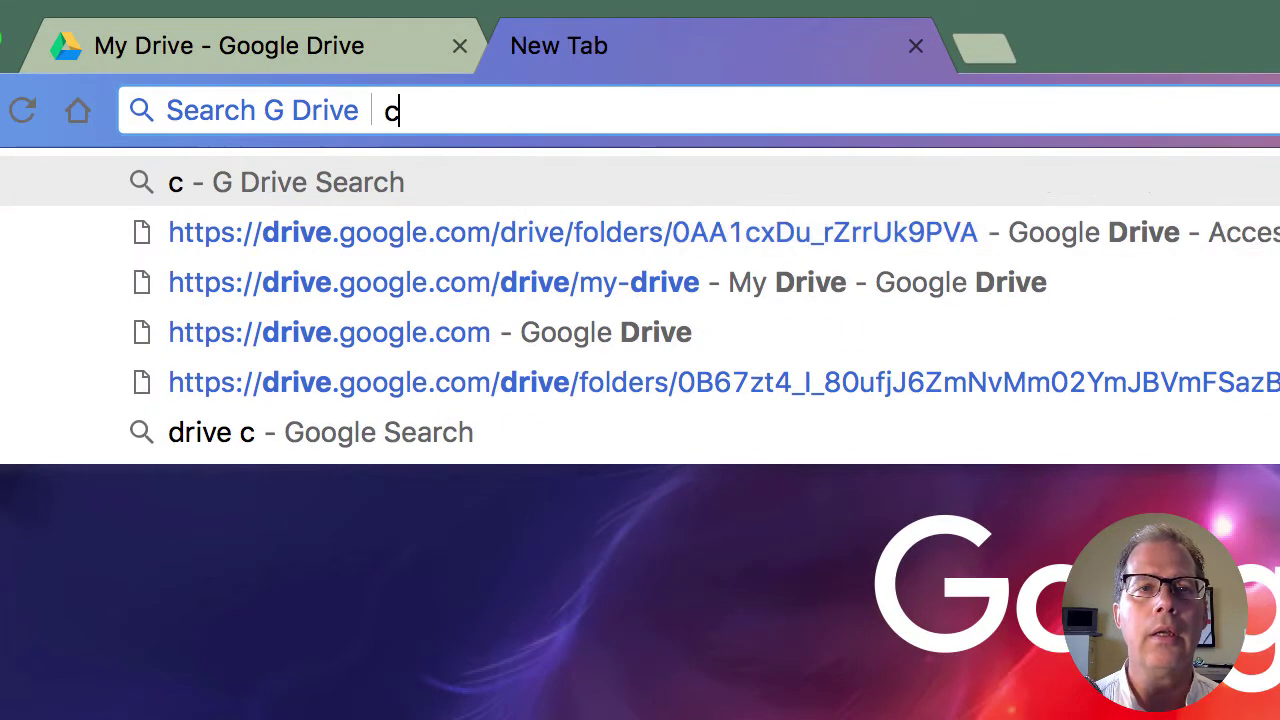
pyautogui.write('indy')
pyautogui.press('Return')
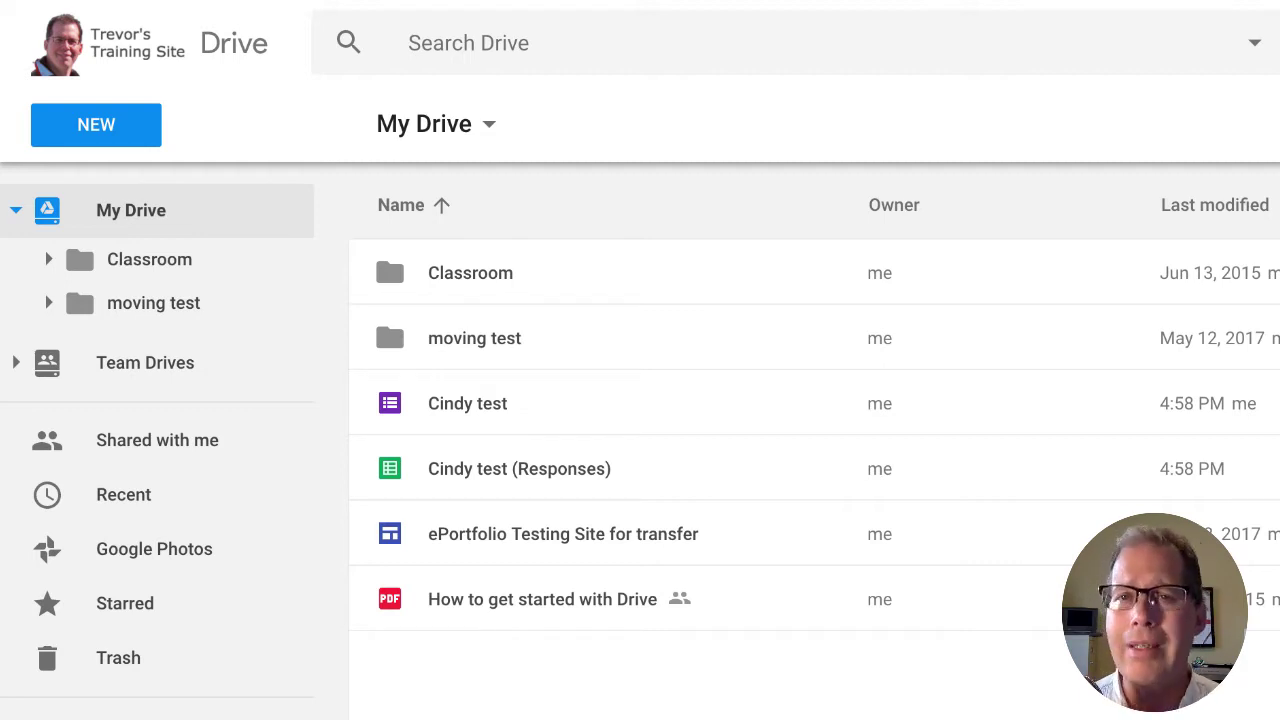
# - Search Drive for 'cindy' to list its four matching files, then clear the query
pyautogui.click(467, 40)
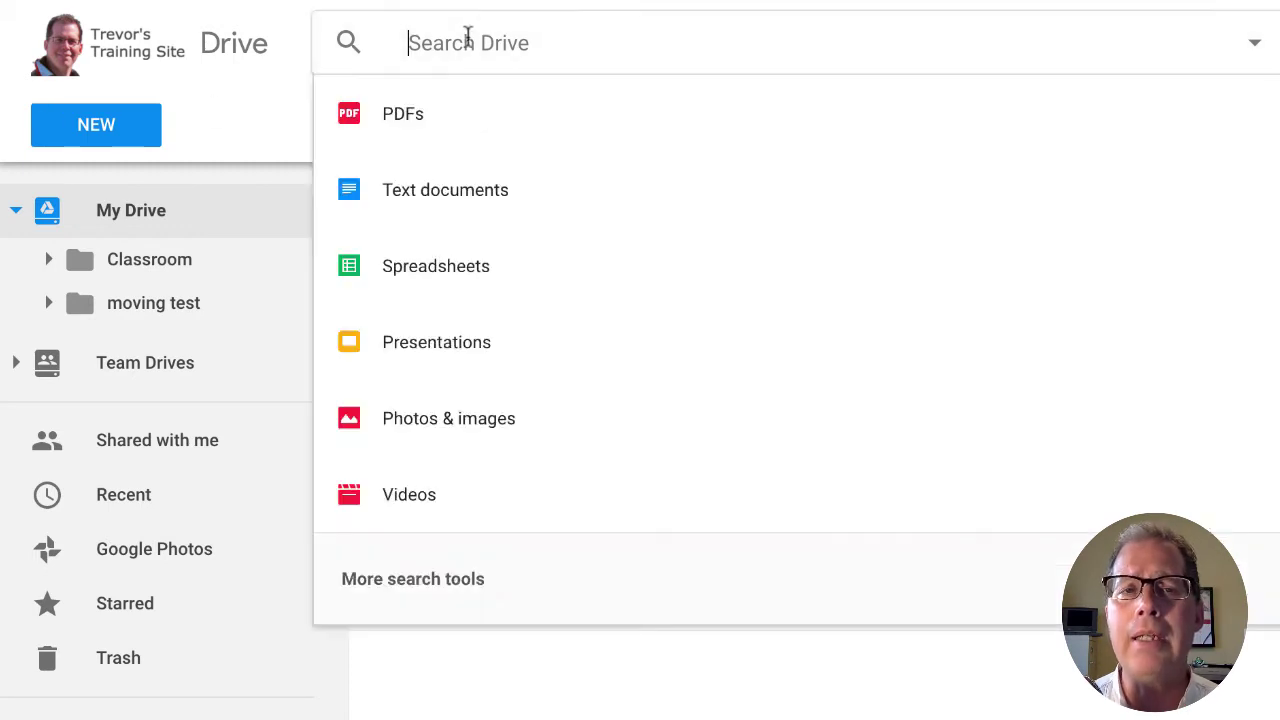
pyautogui.write('cindy')
pyautogui.press('Return')
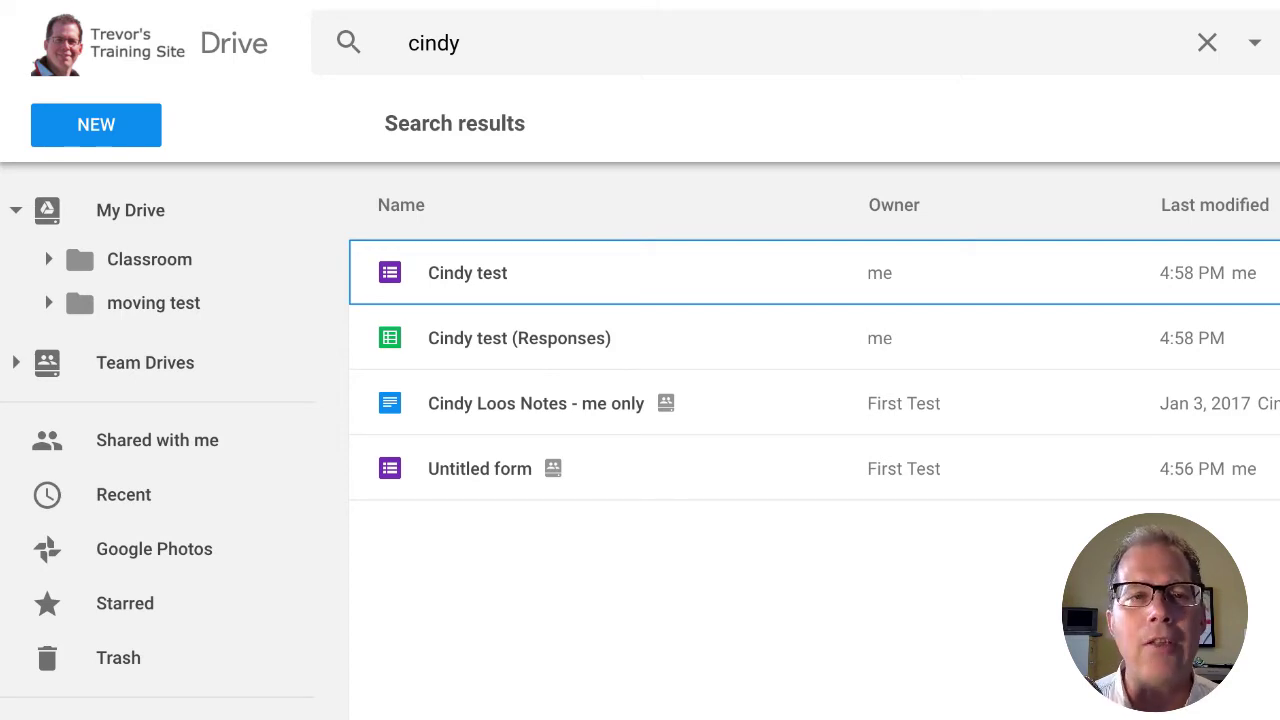
pyautogui.click(1205, 42)
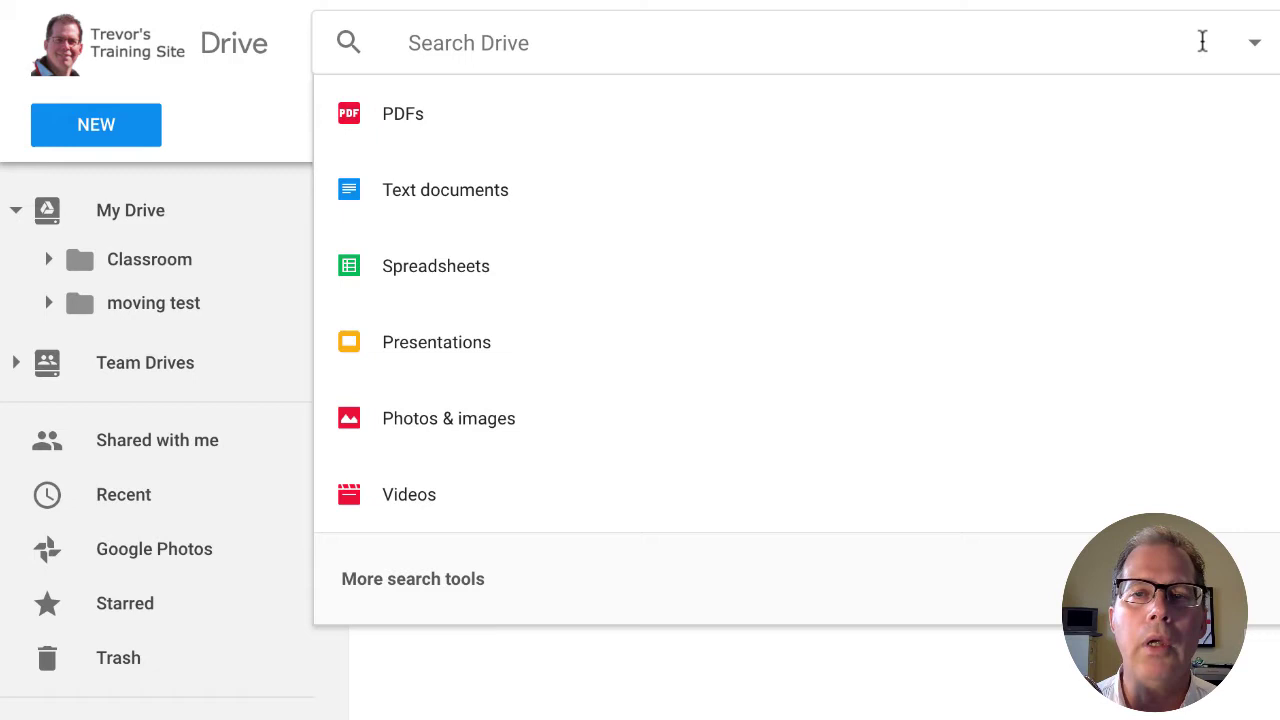
# - Open Drive's advanced search options and review the Type list, leaving it on Any
pyautogui.click(1255, 48)
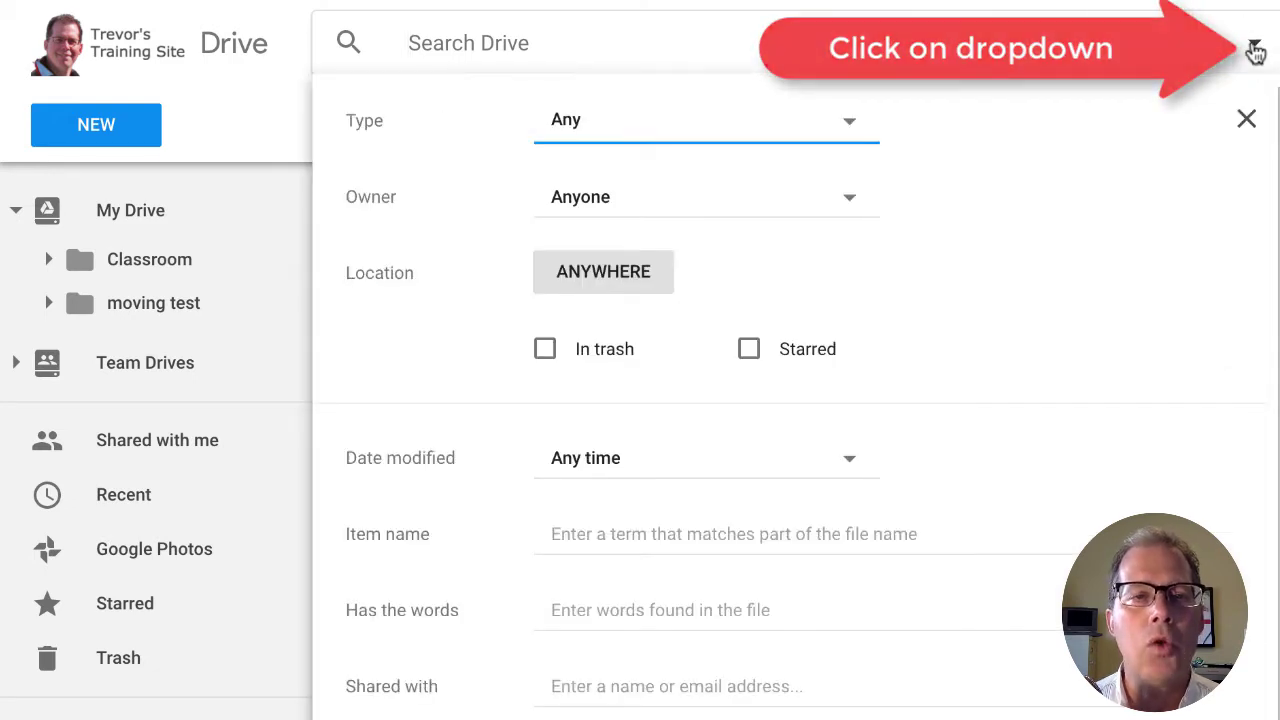
pyautogui.click(848, 122)
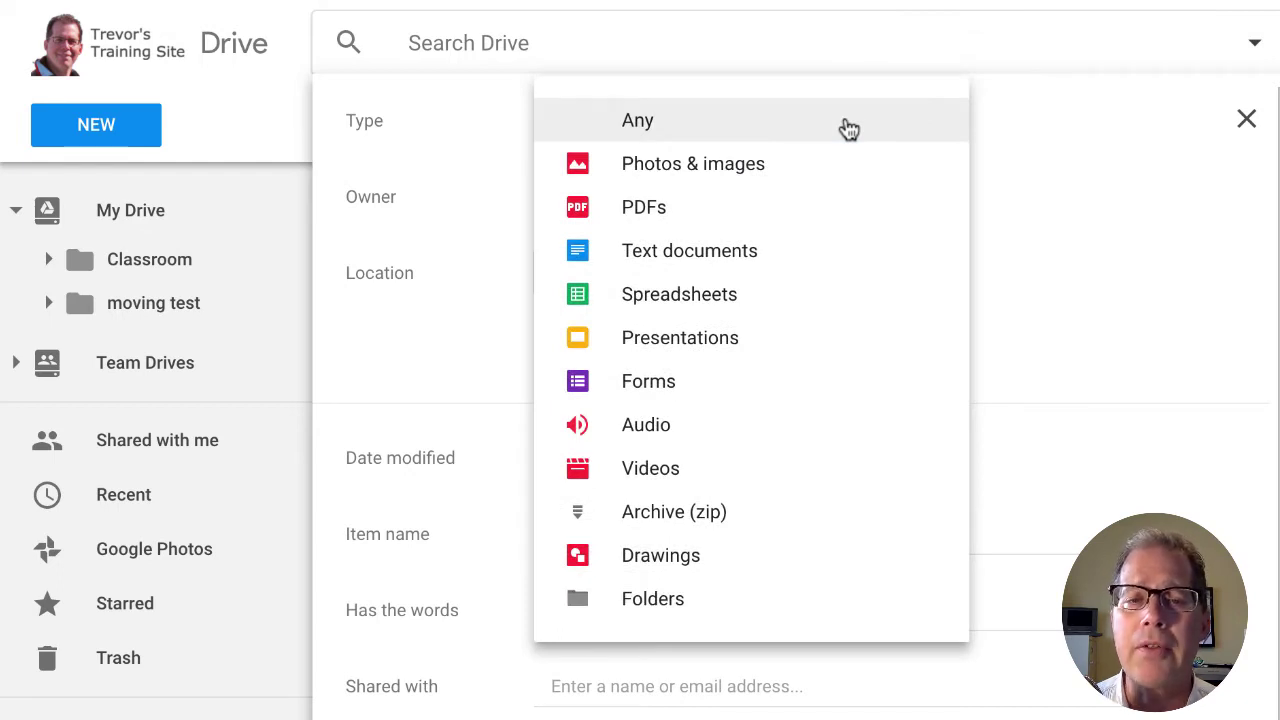
pyautogui.click(1096, 98)
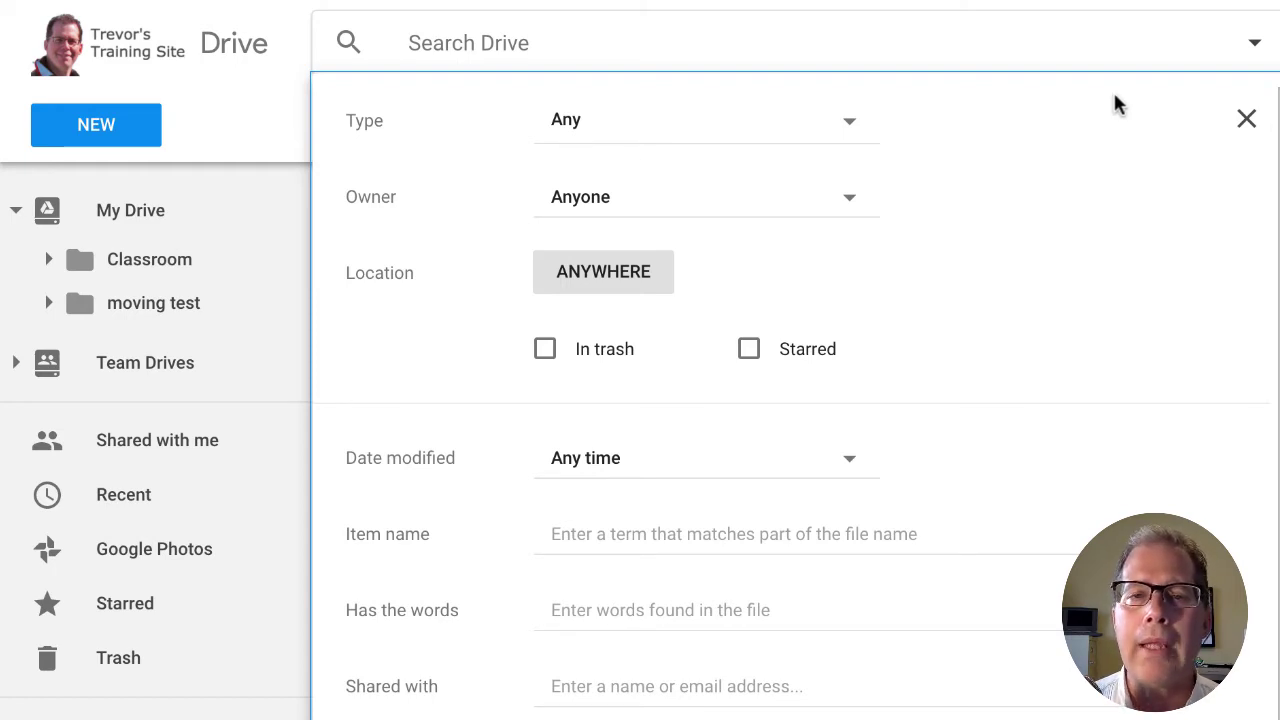
# - Run an Item name search for 'cindy' from the advanced options
pyautogui.click(618, 531)
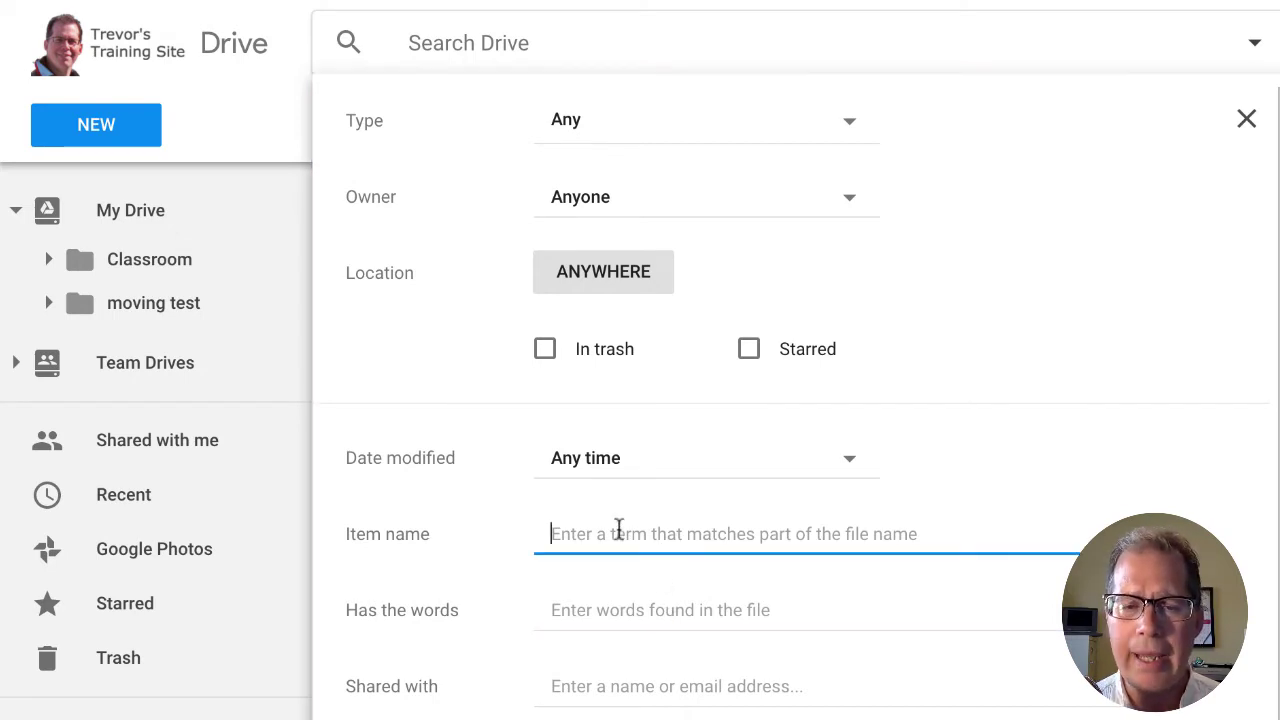
pyautogui.write('cindy')
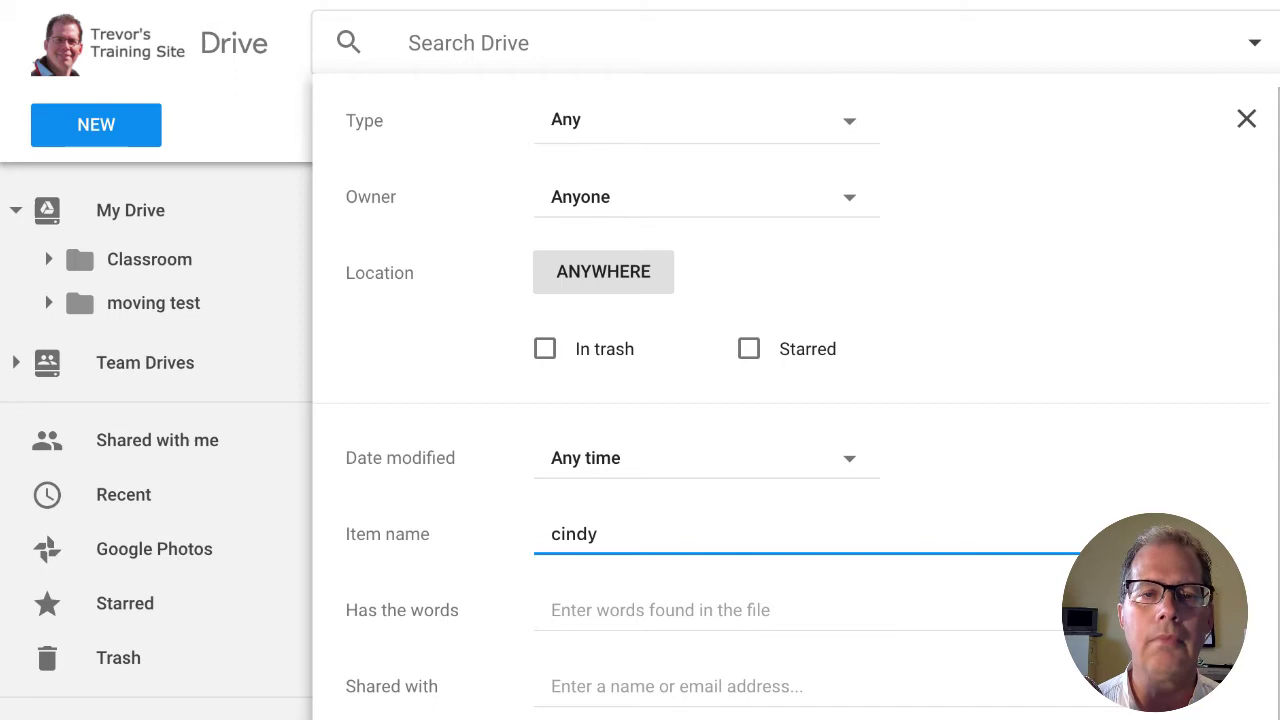
pyautogui.press('Return')
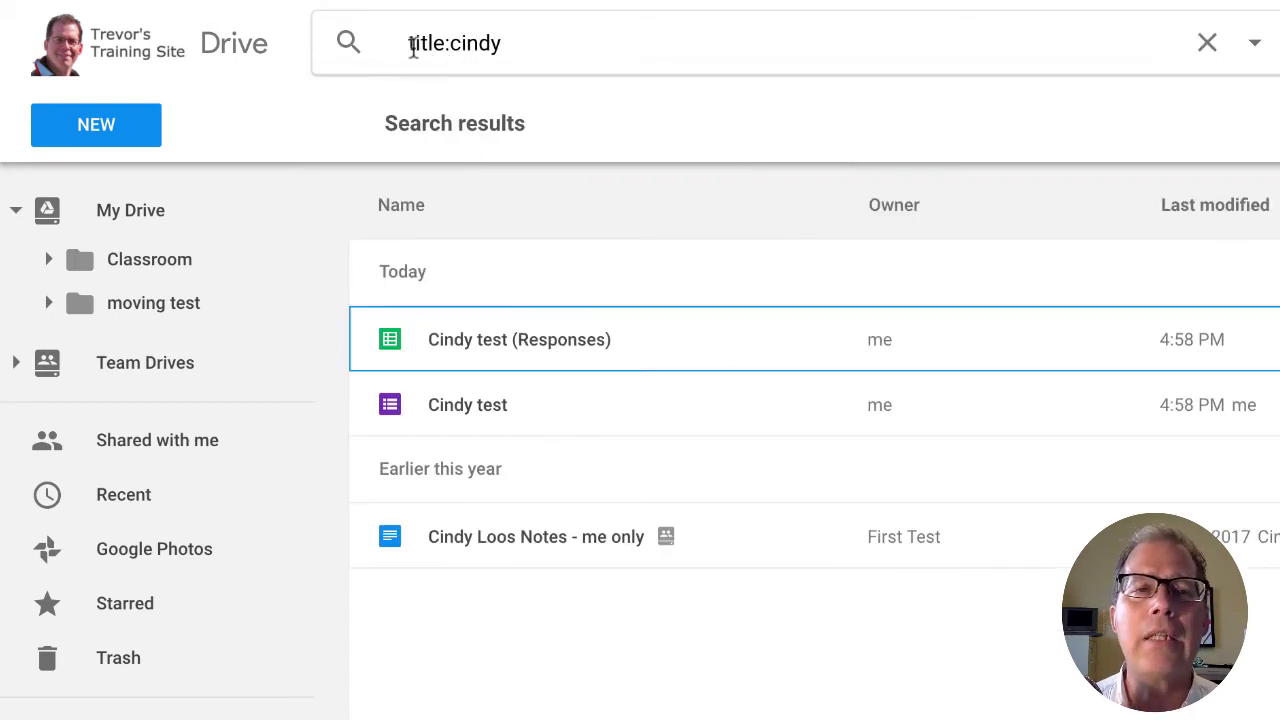
# - Replace the query with 'title:scavanger' and reopen the advanced options to see Item name filled
pyautogui.click(485, 44)
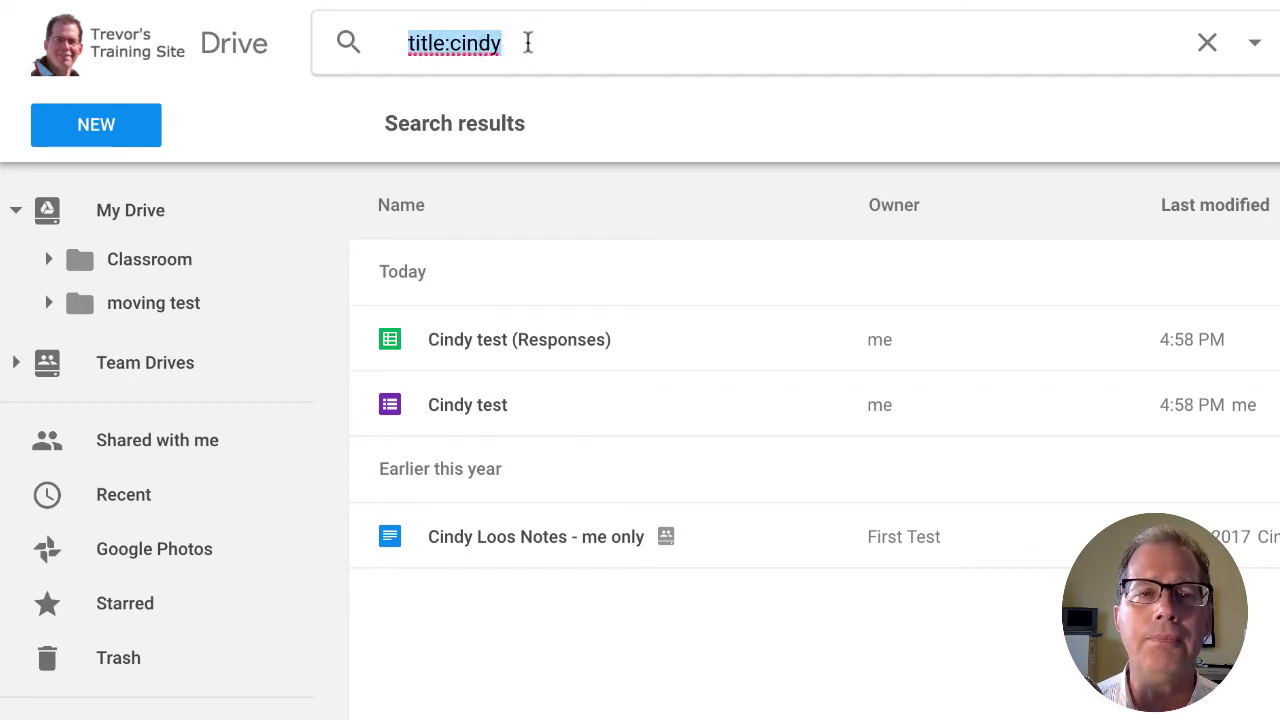
pyautogui.write('title:scavanger')
pyautogui.press('Return')
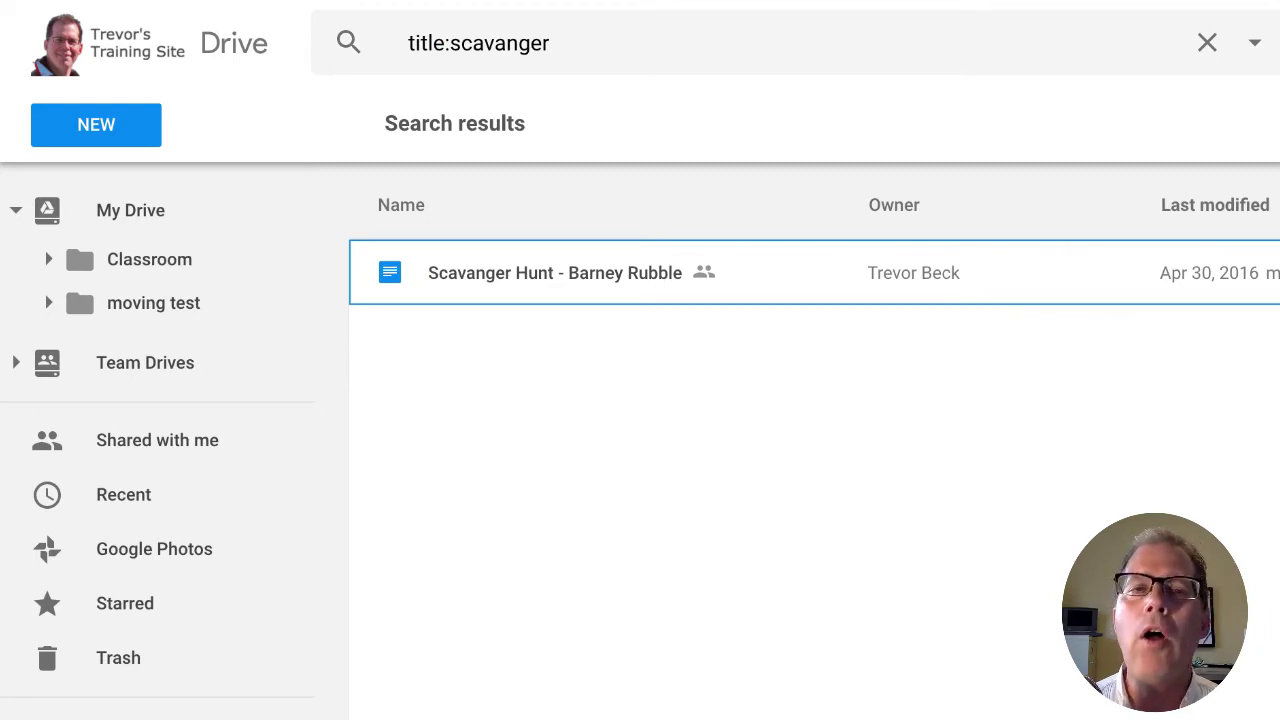
pyautogui.click(1256, 42)
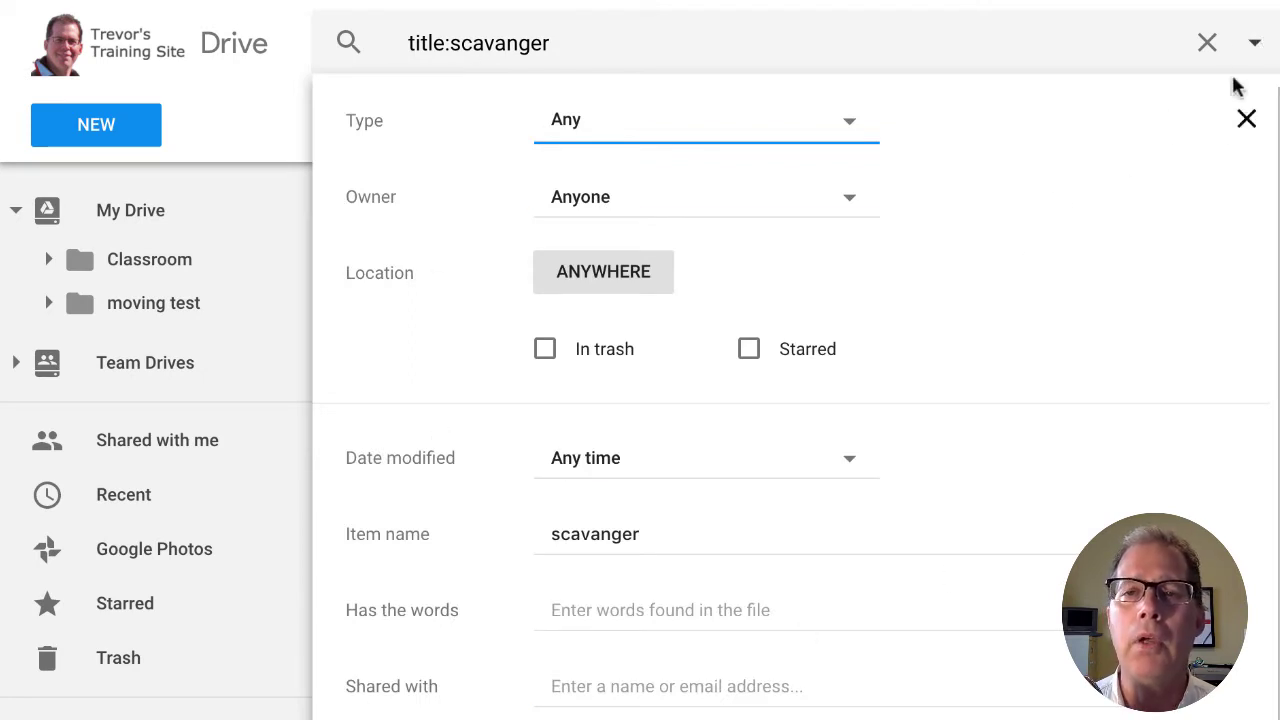
# - Replace the query with 'cindy type:spreadsheet' to show only Cindy test (Responses)
pyautogui.click(1246, 119)
pyautogui.moveTo(700, 44); pyautogui.dragTo(395, 40)
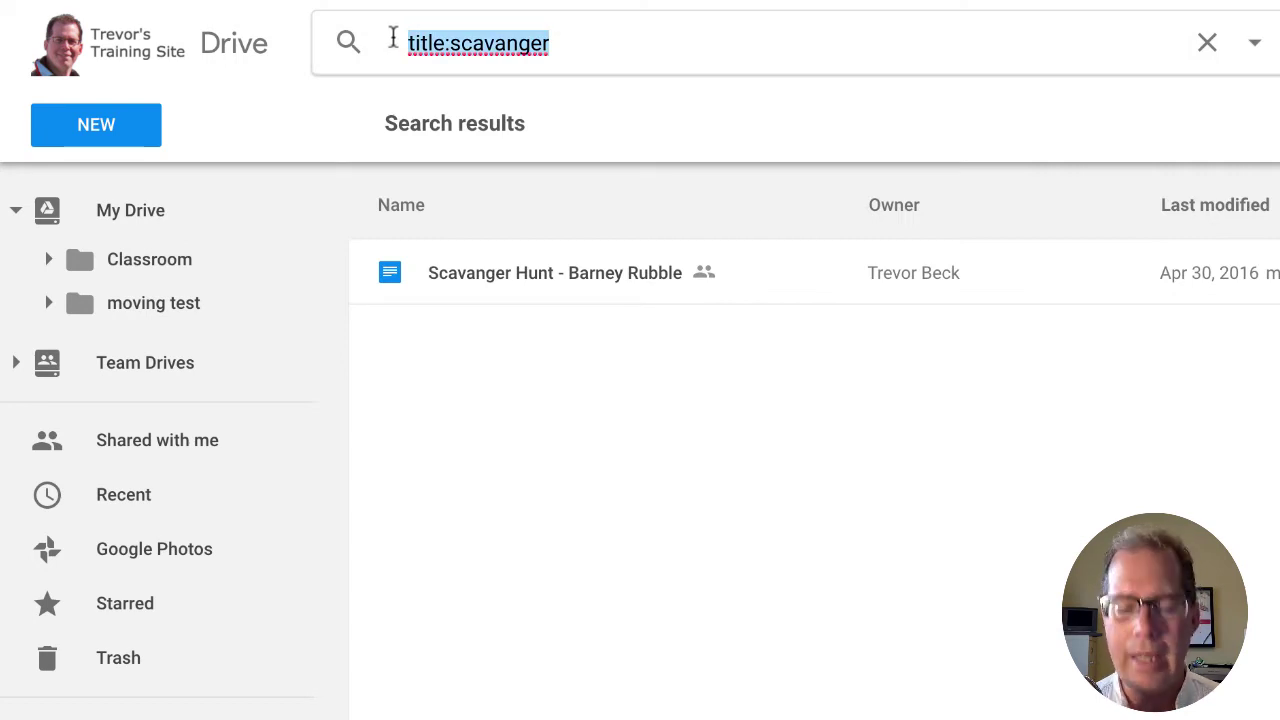
pyautogui.write('cindy ')
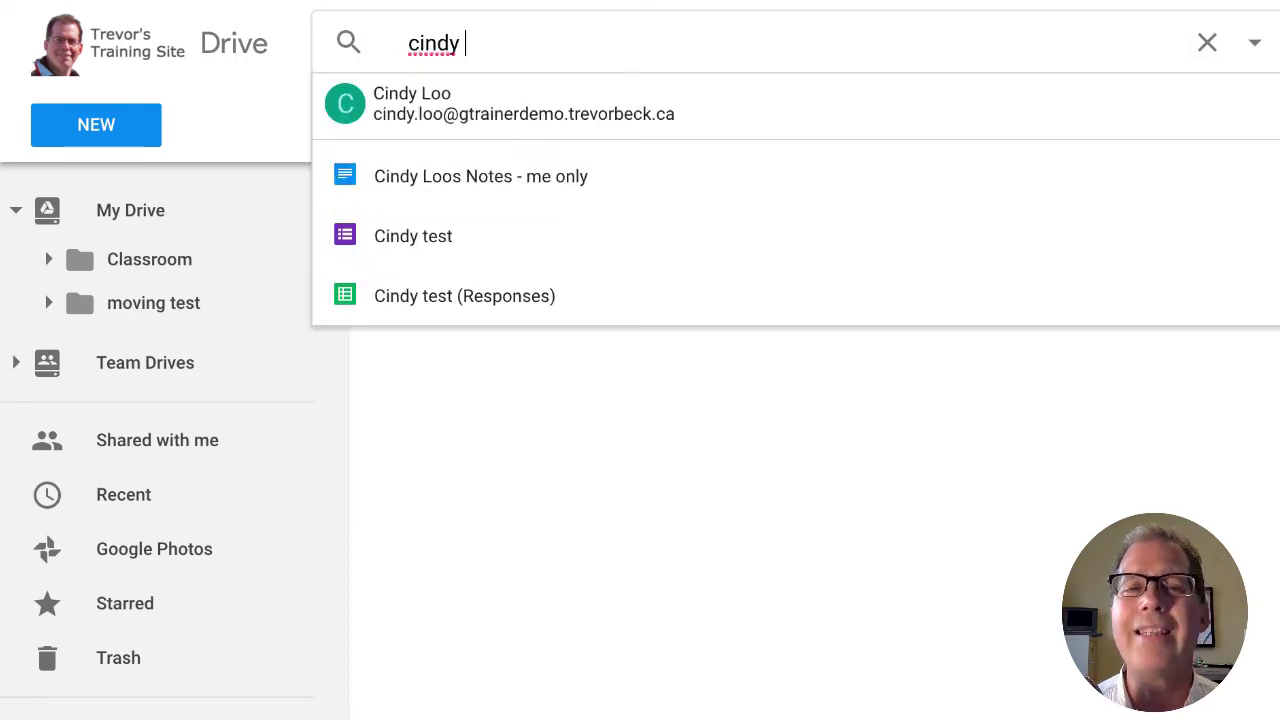
pyautogui.write('type')
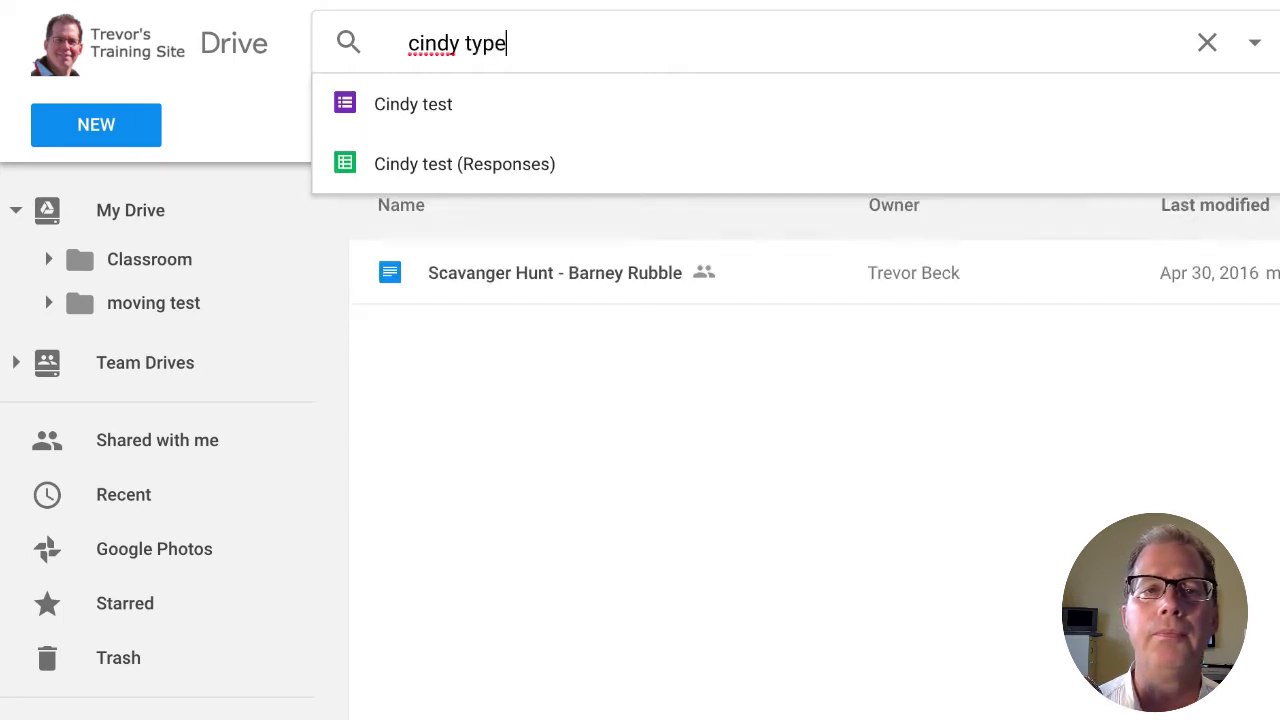
pyautogui.write(':spr')
pyautogui.press('BackSpace')
pyautogui.write(':spre')
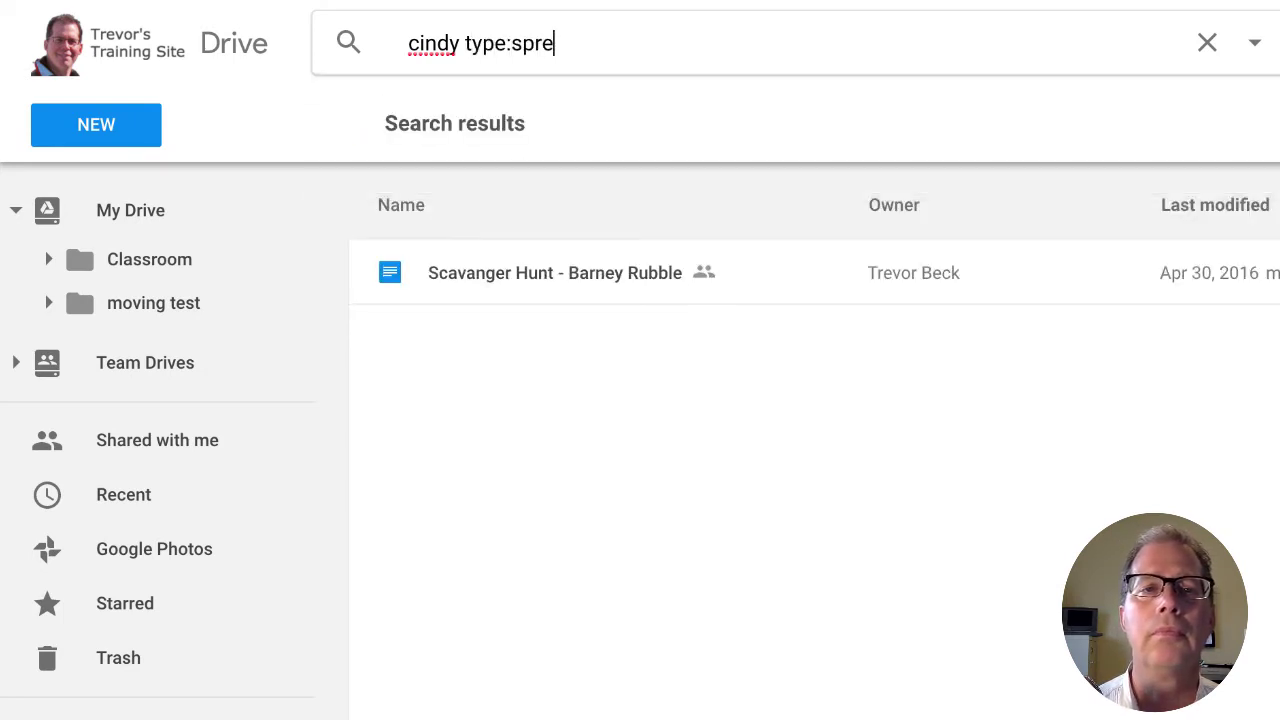
pyautogui.write('adsheet')
pyautogui.press('Return')
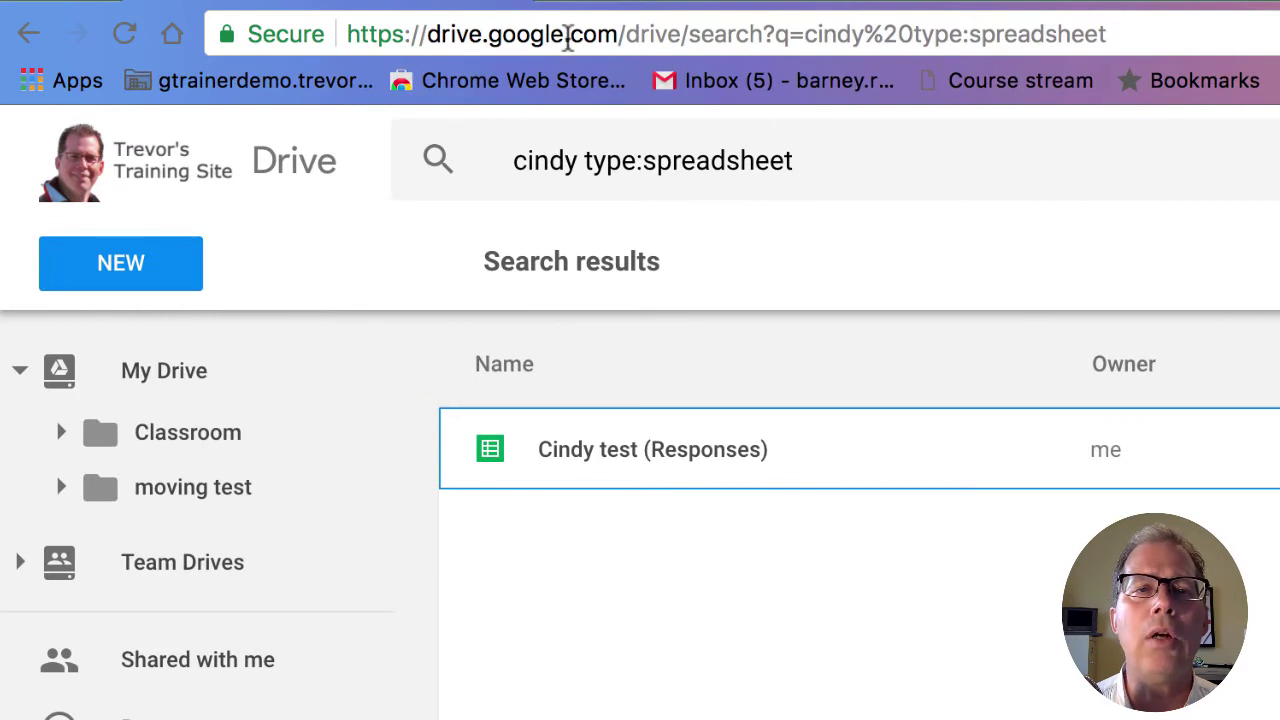
# - Inspect the search URL, rerun a plain 'cindy' search, and select the resulting search?q=cindy address
pyautogui.moveTo(567, 38); pyautogui.dragTo(1183, 34)
pyautogui.click(1185, 34)
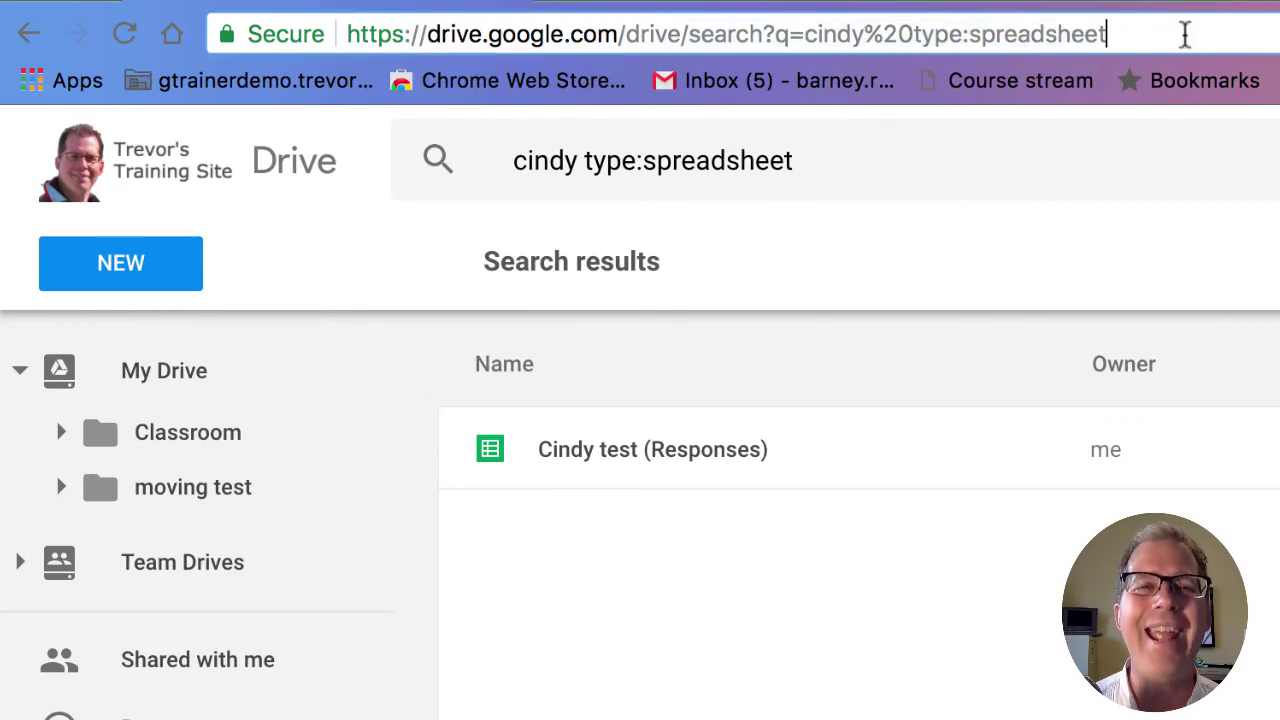
pyautogui.click(949, 165)
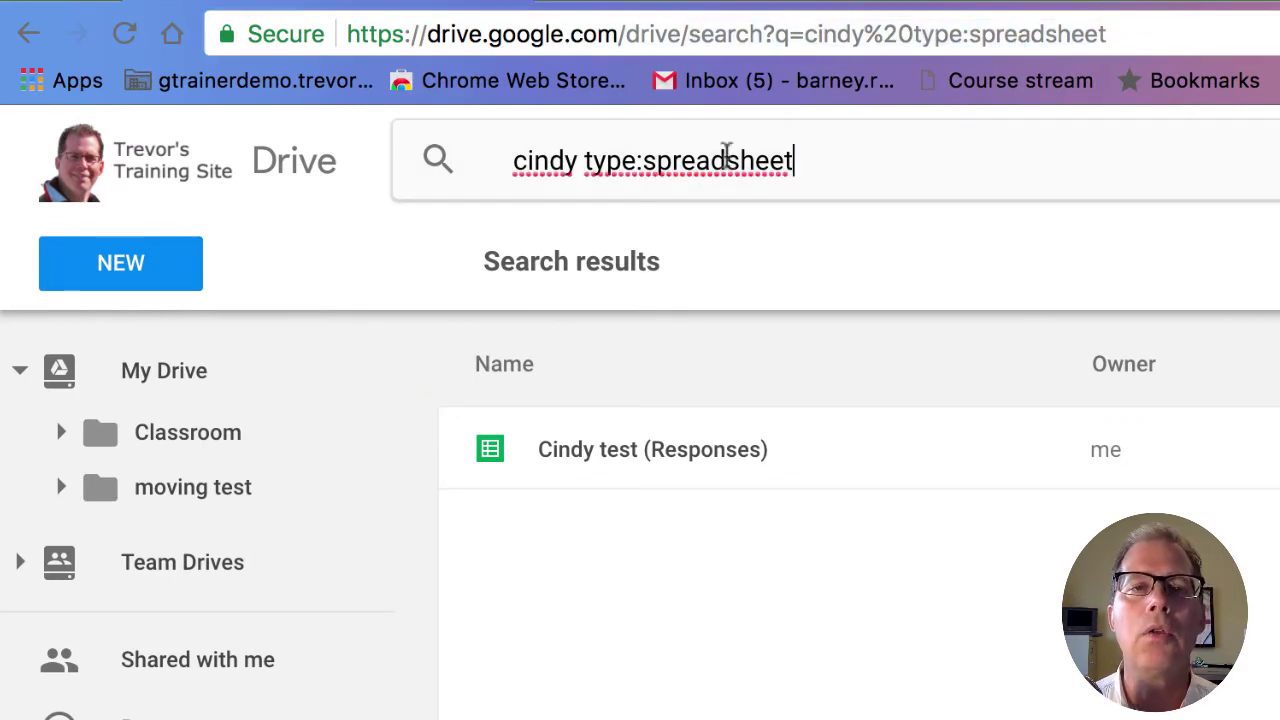
pyautogui.hotkey('ctrl', 'a')
pyautogui.press('BackSpace')
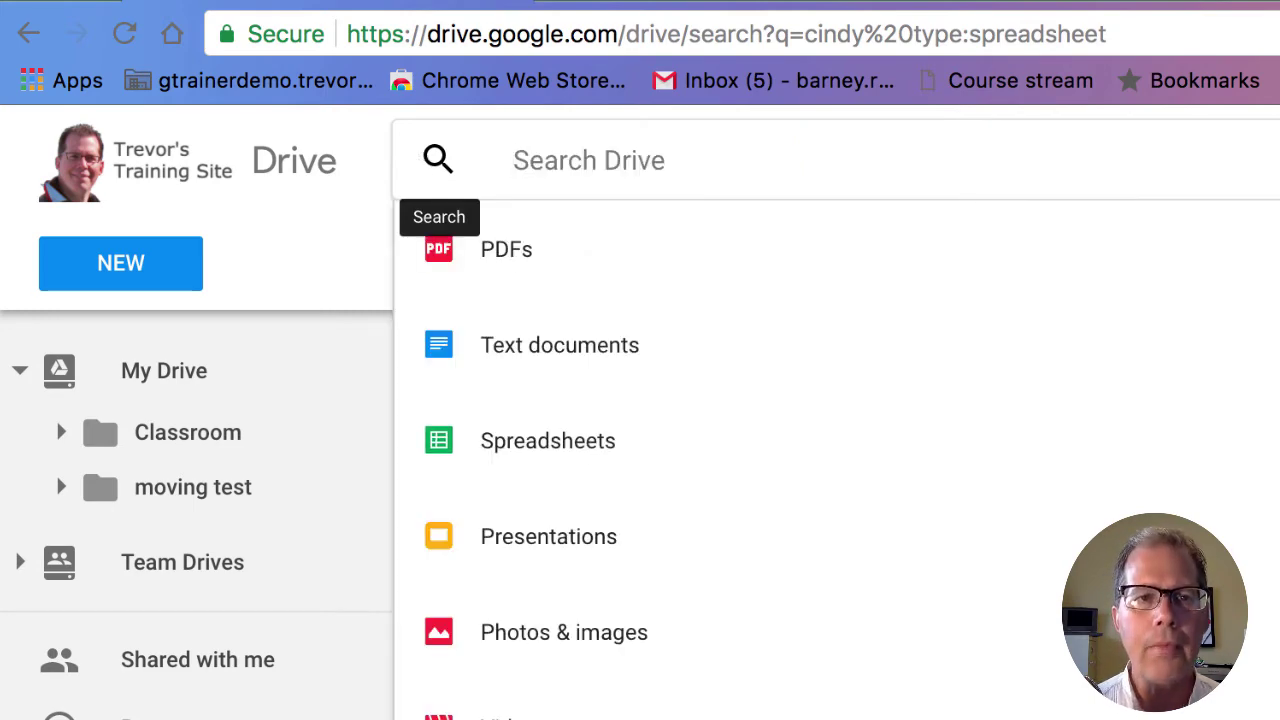
pyautogui.write('cindy')
pyautogui.press('Return')
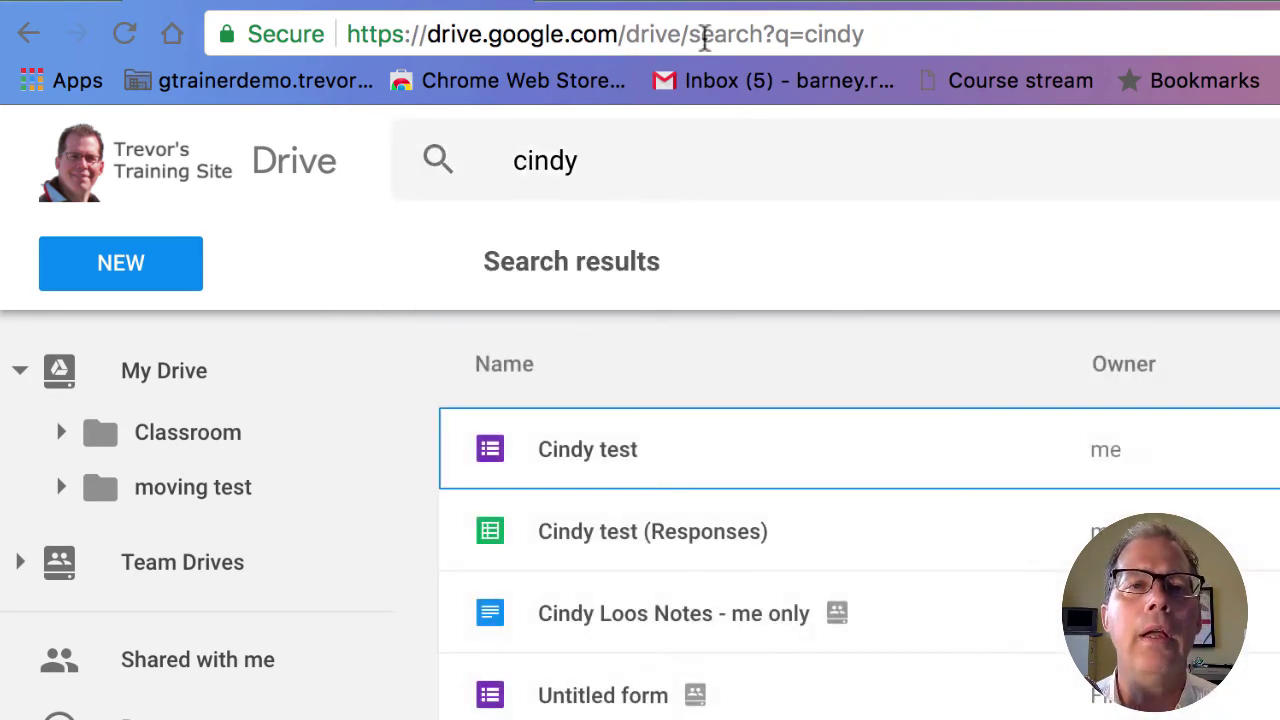
pyautogui.tripleClick(734, 34)
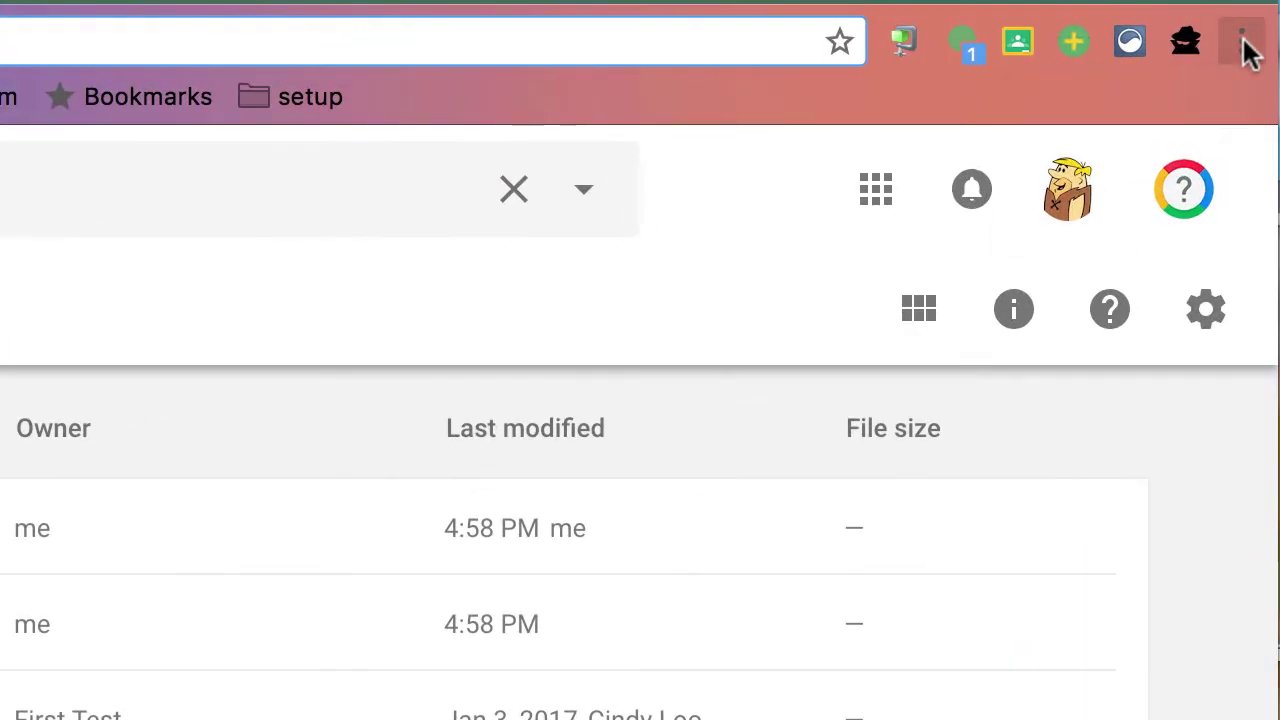
# - Find G Drive under Other search engines in Chrome's Manage search engines, then open a new tab
pyautogui.click(1261, 50)
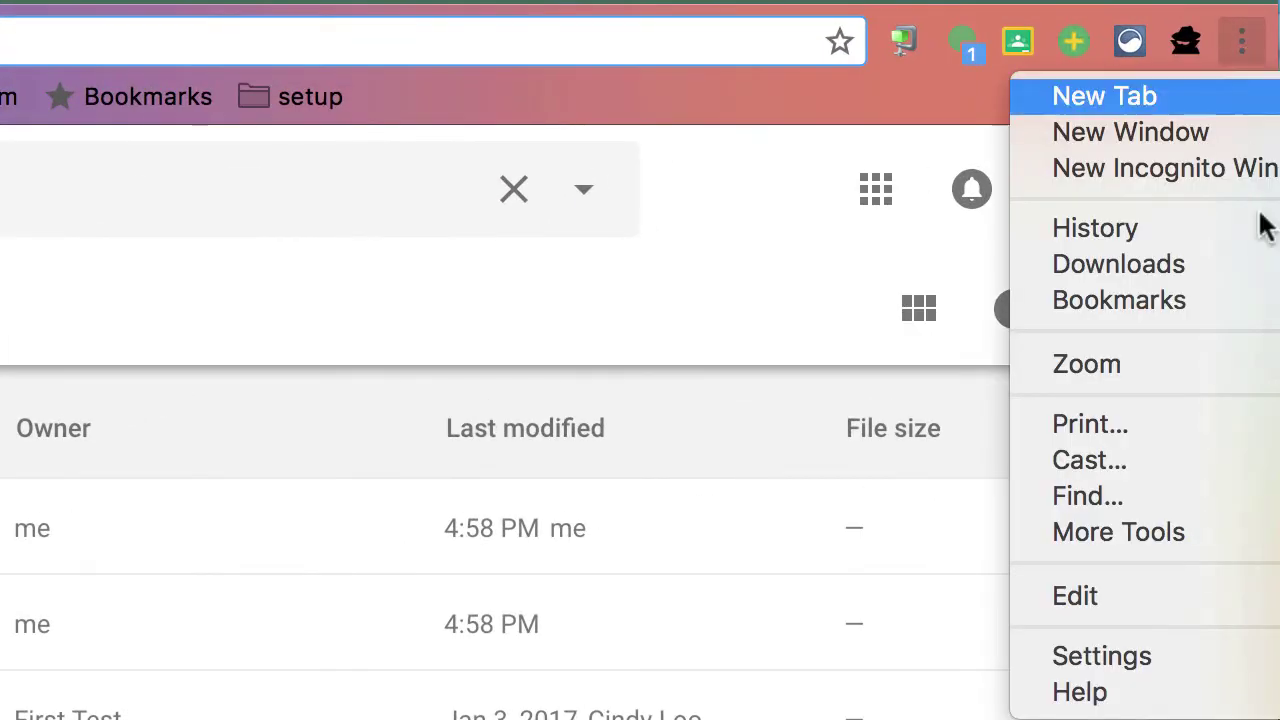
pyautogui.click(1206, 662)
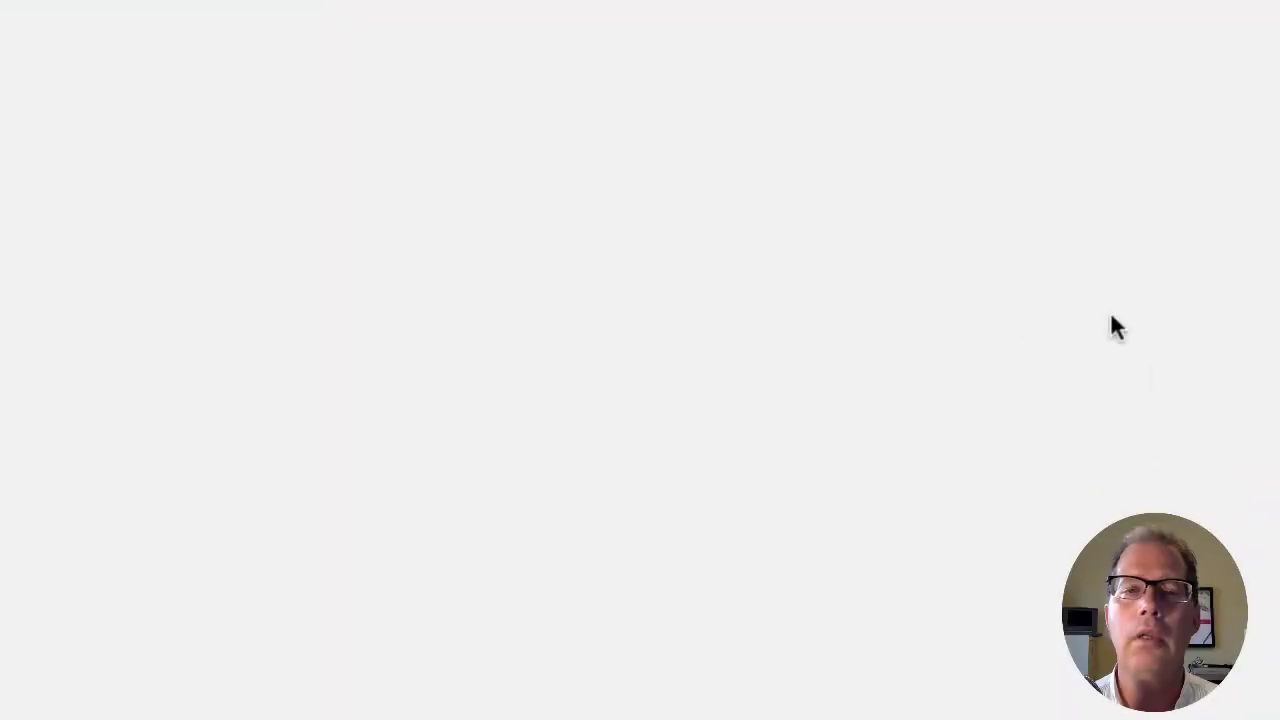
pyautogui.scroll(-10, 1003, 320)
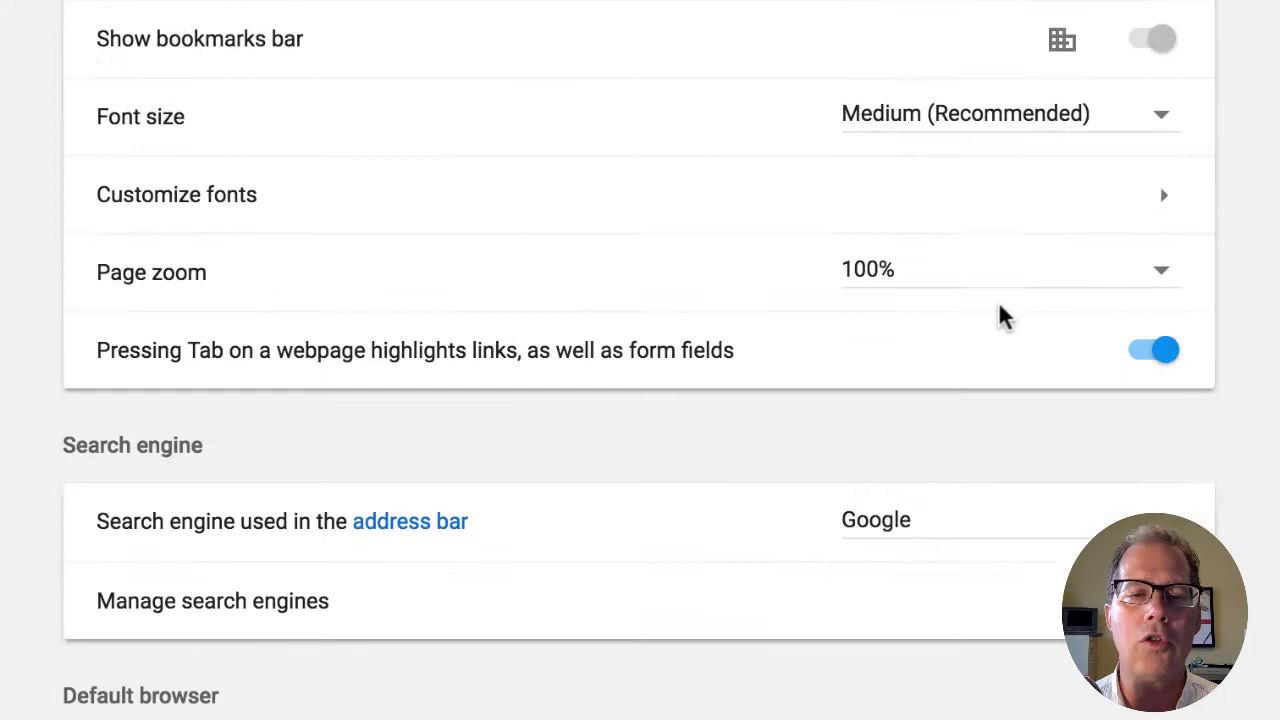
pyautogui.scroll(-2, 1000, 316)
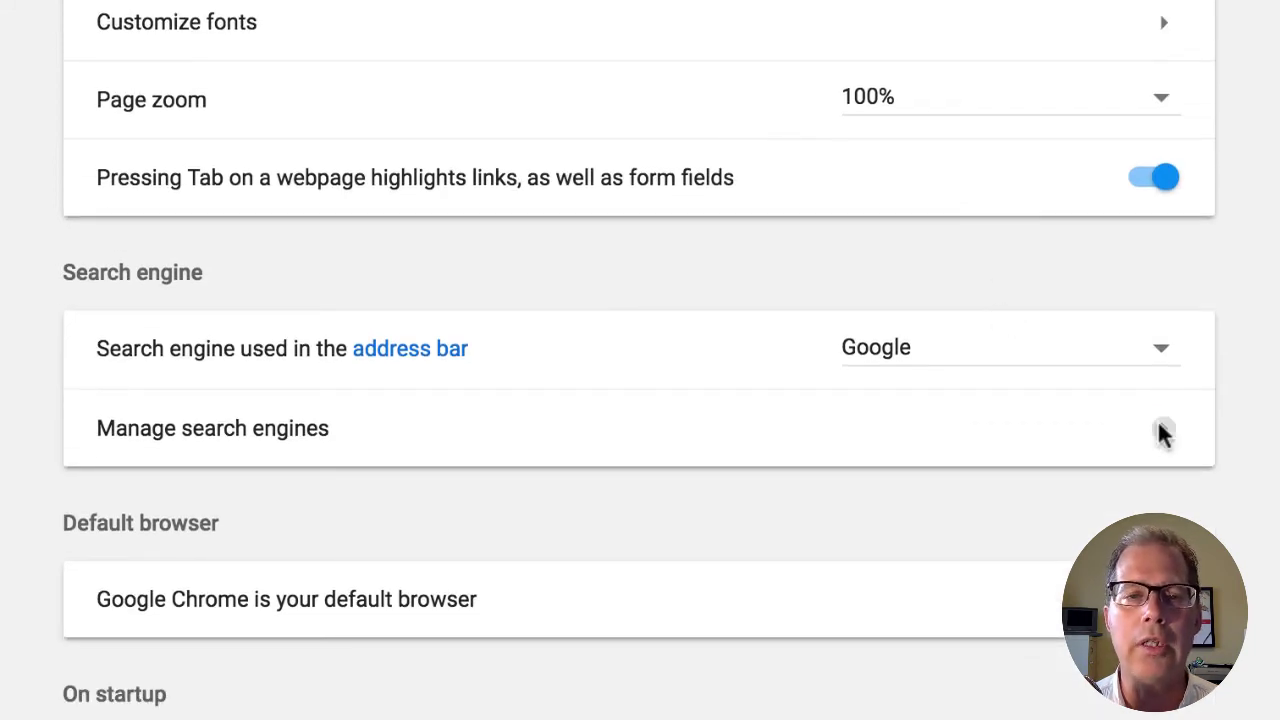
pyautogui.click(1159, 426)
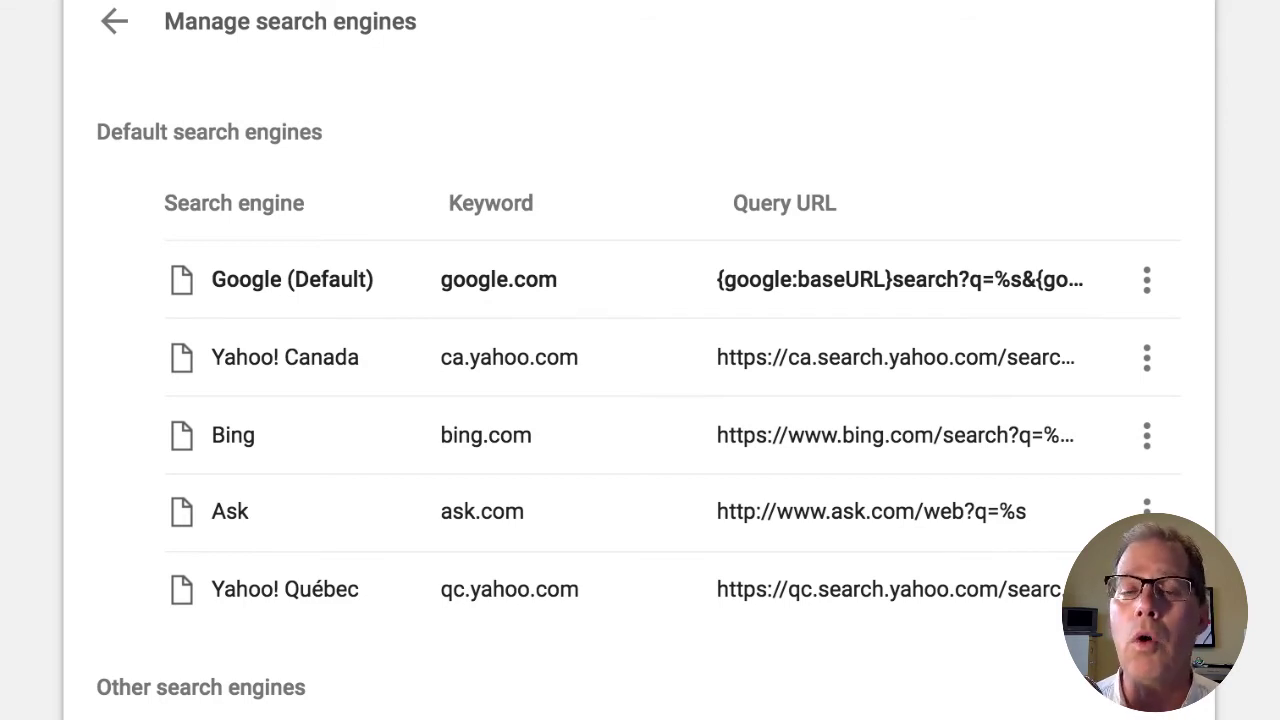
pyautogui.scroll(-4, 640, 400)
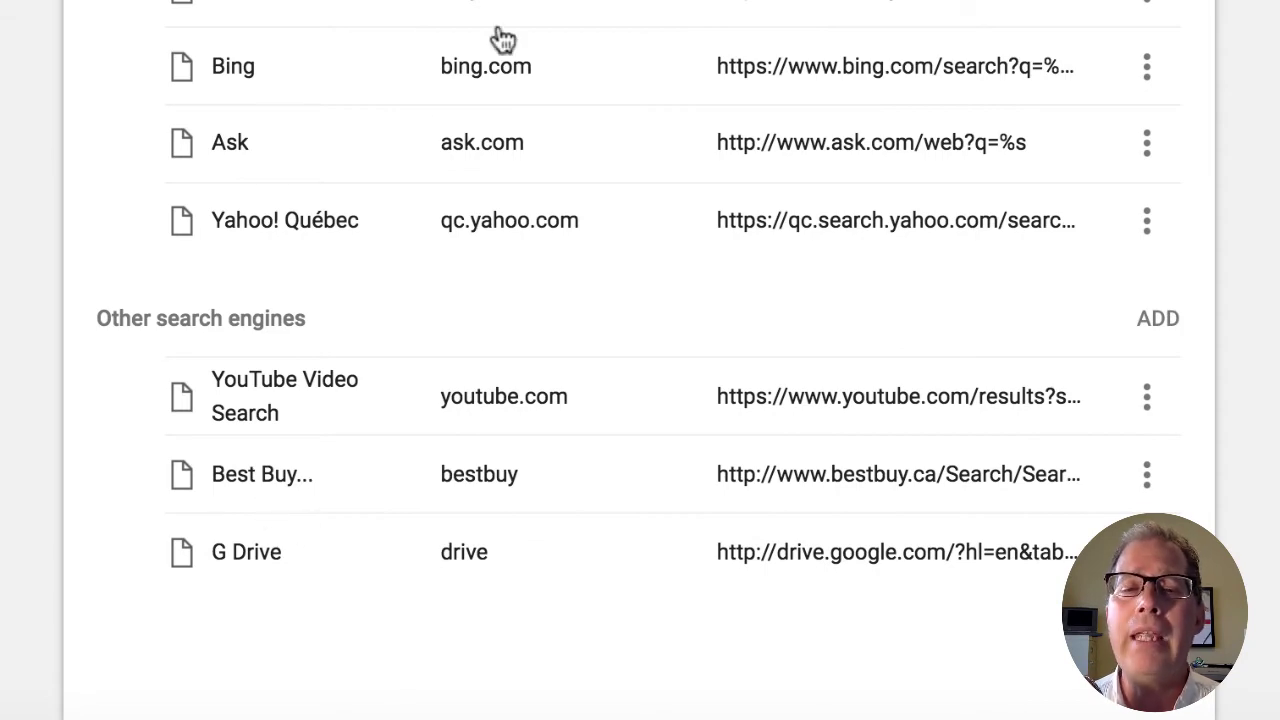
pyautogui.press('super+t')
# - Search Best Buy for headphones via the 'bestbuy' omnibox keyword, then return to the Settings tab
pyautogui.write('bi')
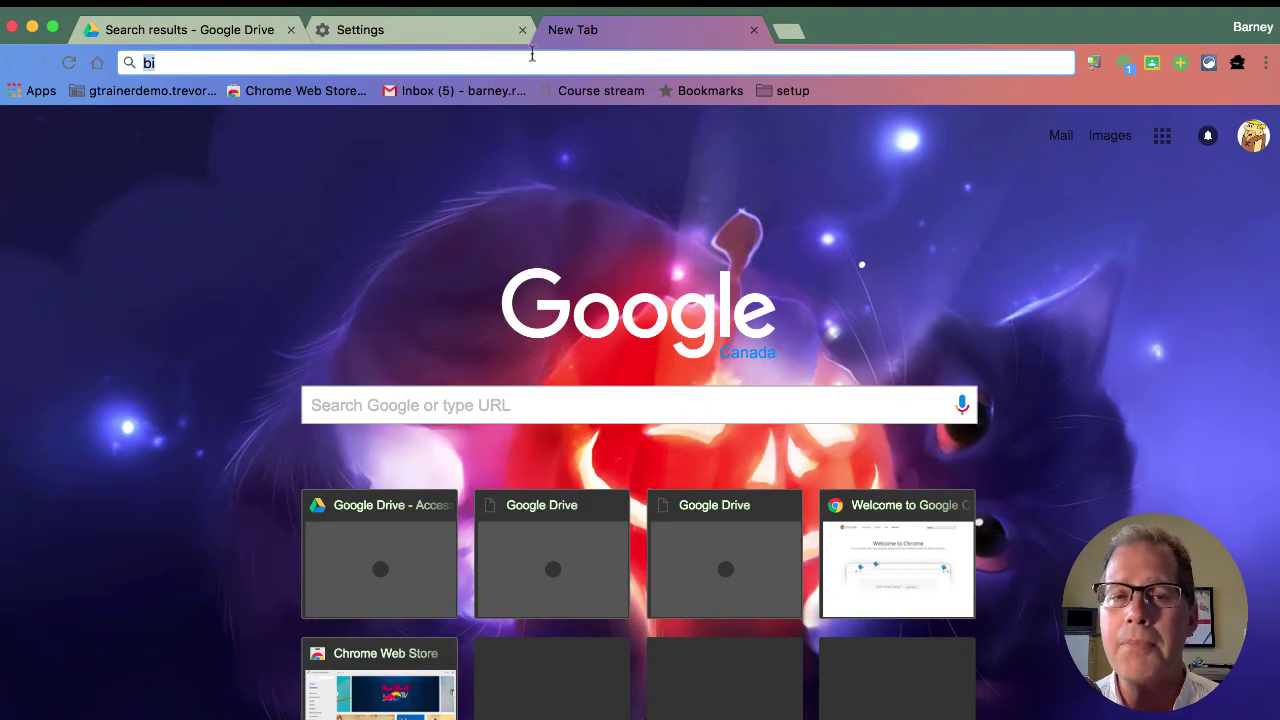
pyautogui.press('BackSpace')
pyautogui.write('estbuy')
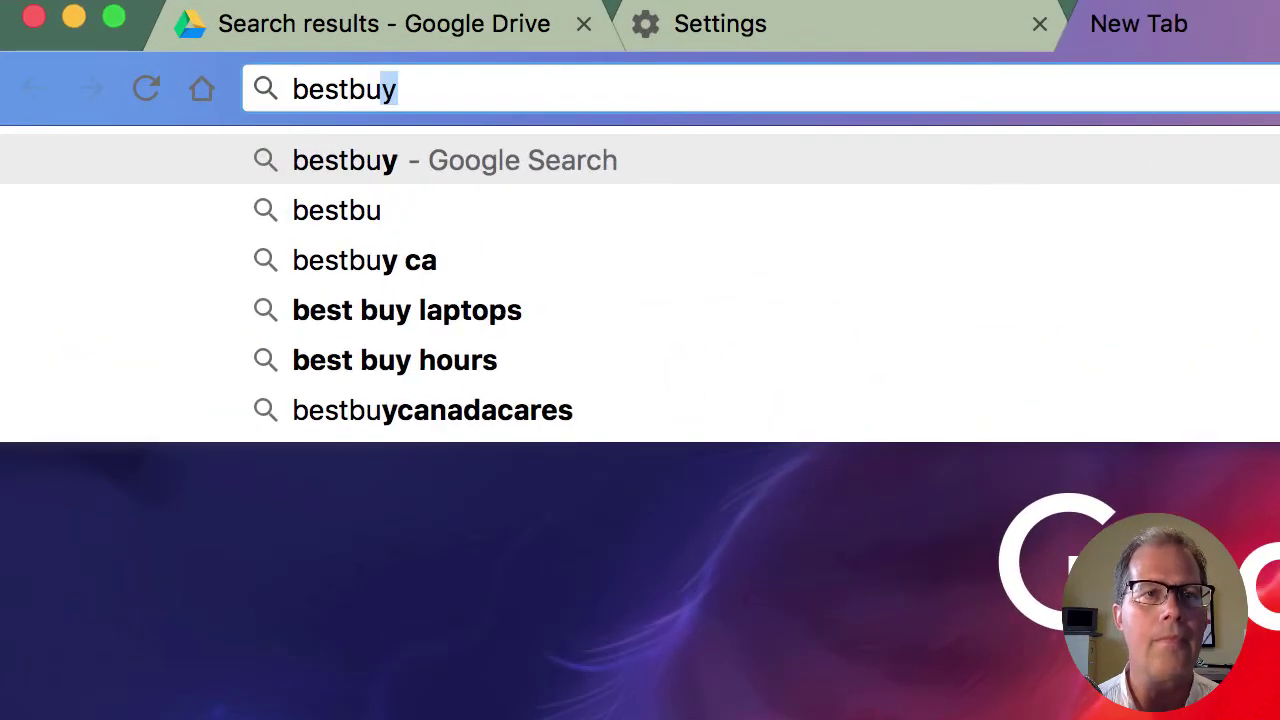
pyautogui.press('Tab')
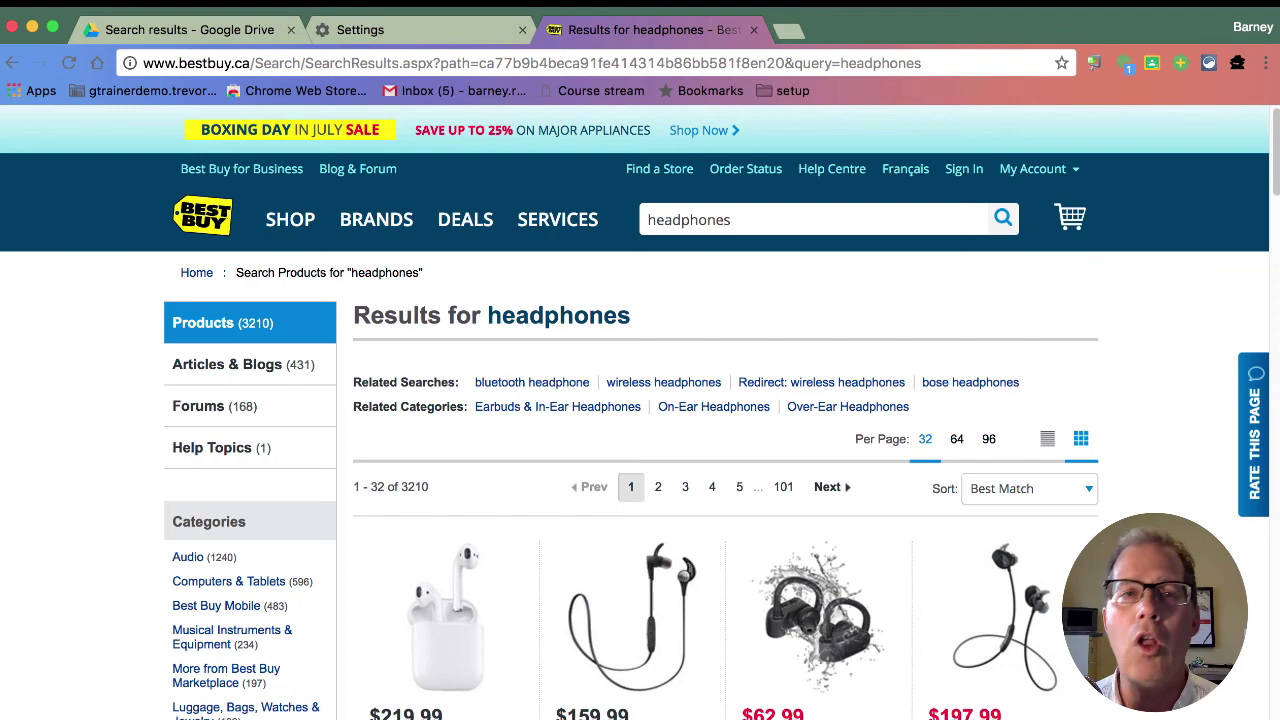
pyautogui.click(468, 30)
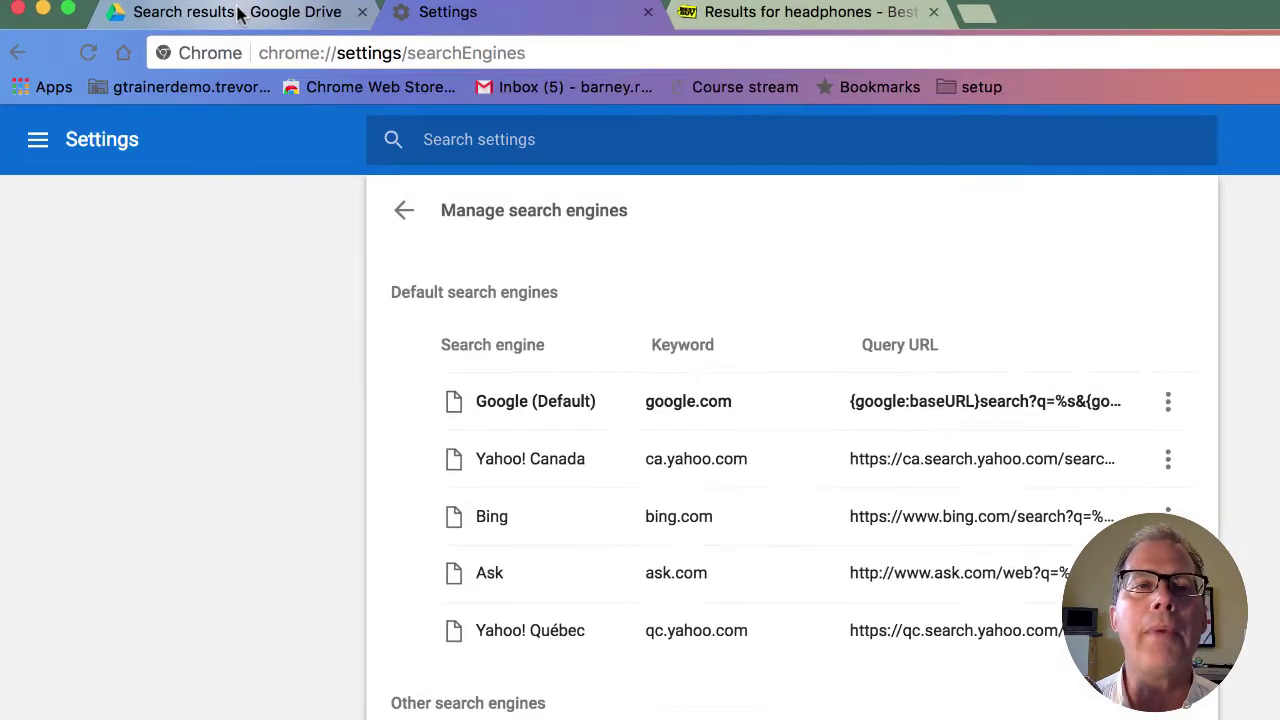
# - View the G Drive engine's %s query URL in its Edit dialog, cancel unchanged, and return to Best Buy
pyautogui.click(266, 30)
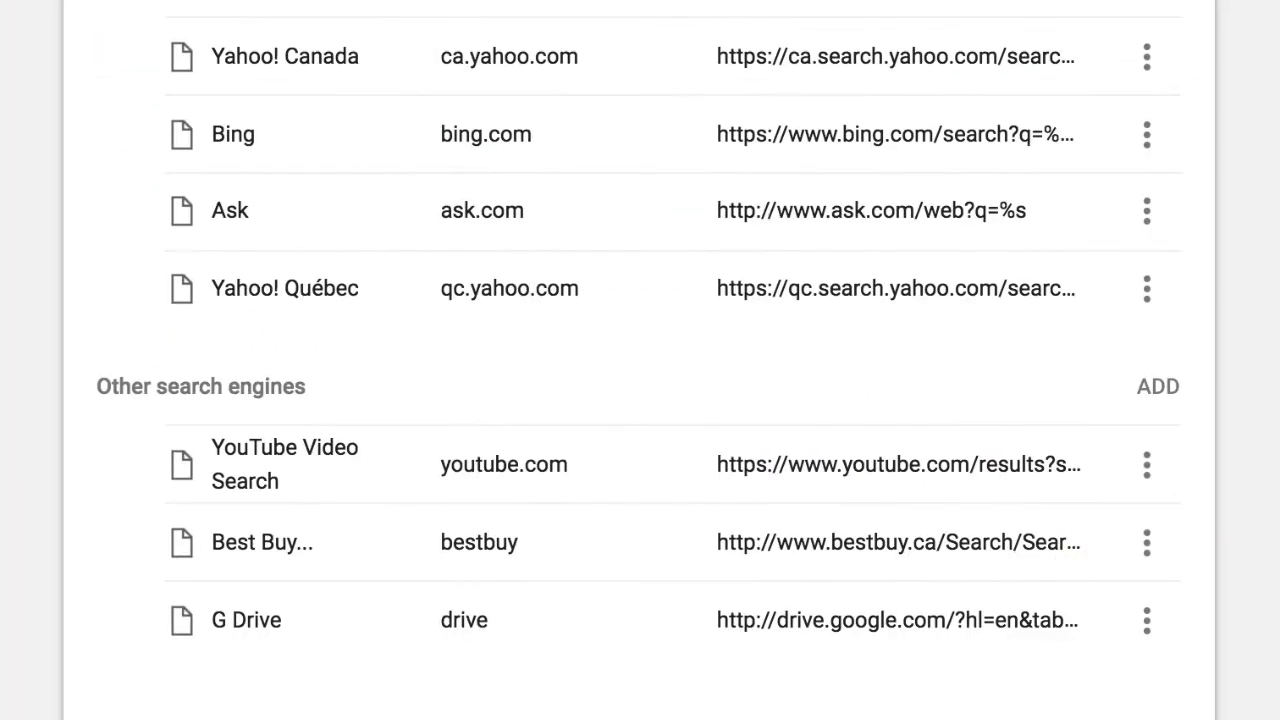
pyautogui.click(1147, 622)
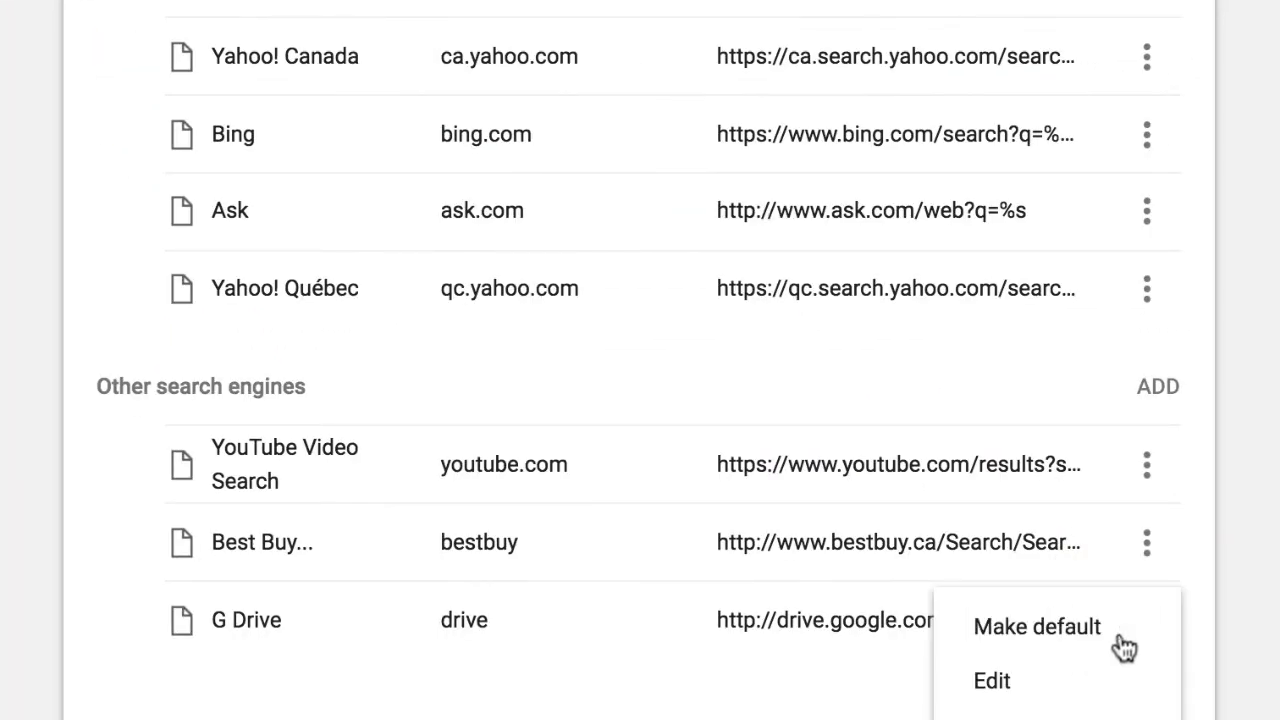
pyautogui.click(1047, 673)
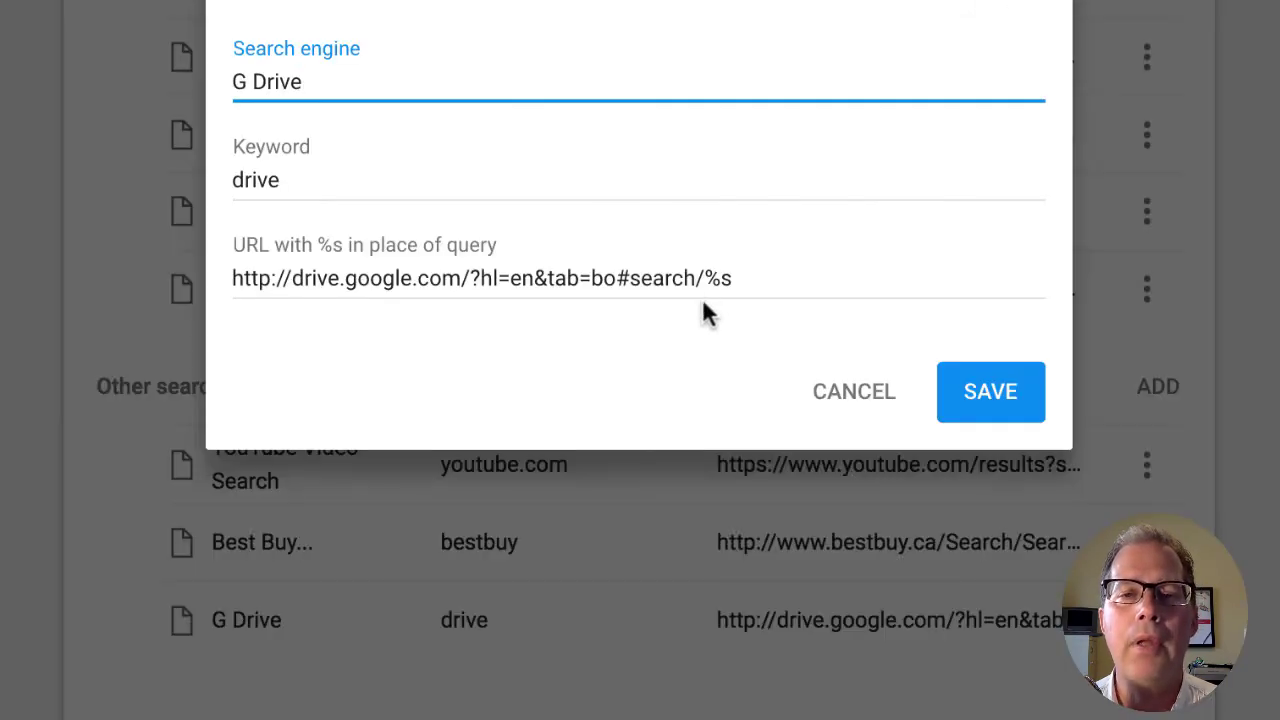
pyautogui.moveTo(746, 277); pyautogui.dragTo(706, 277)
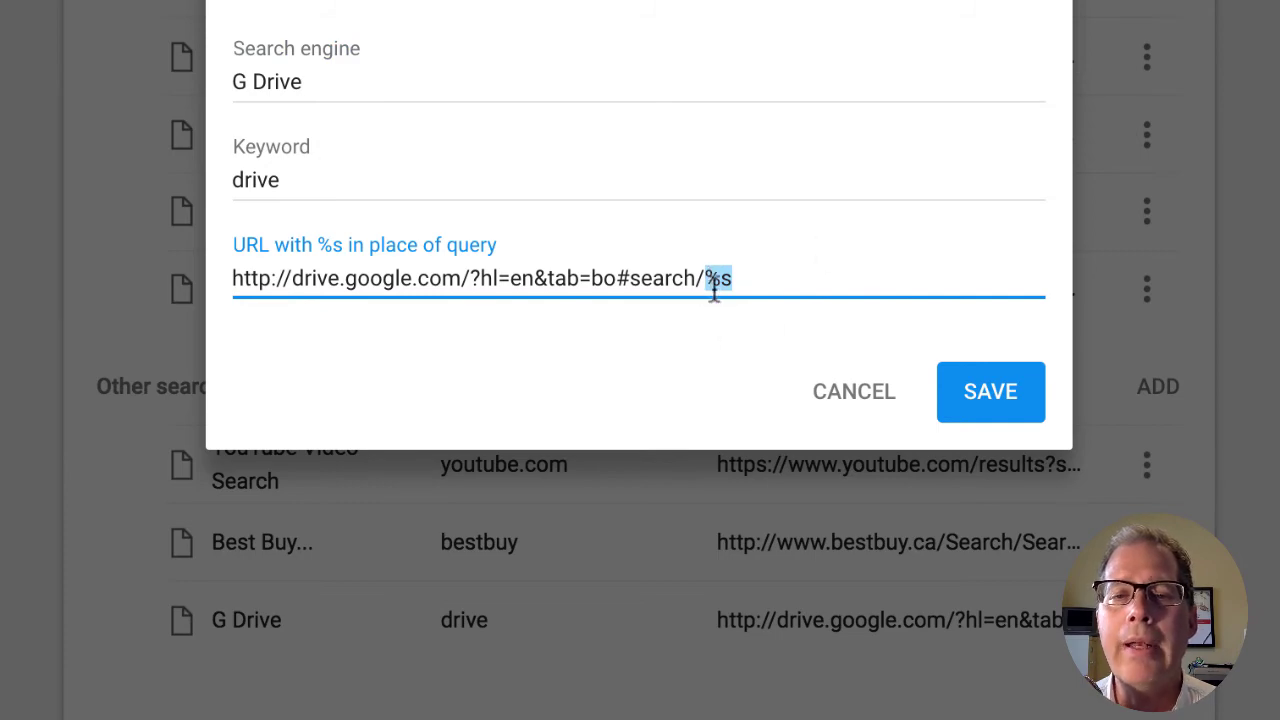
pyautogui.click(863, 402)
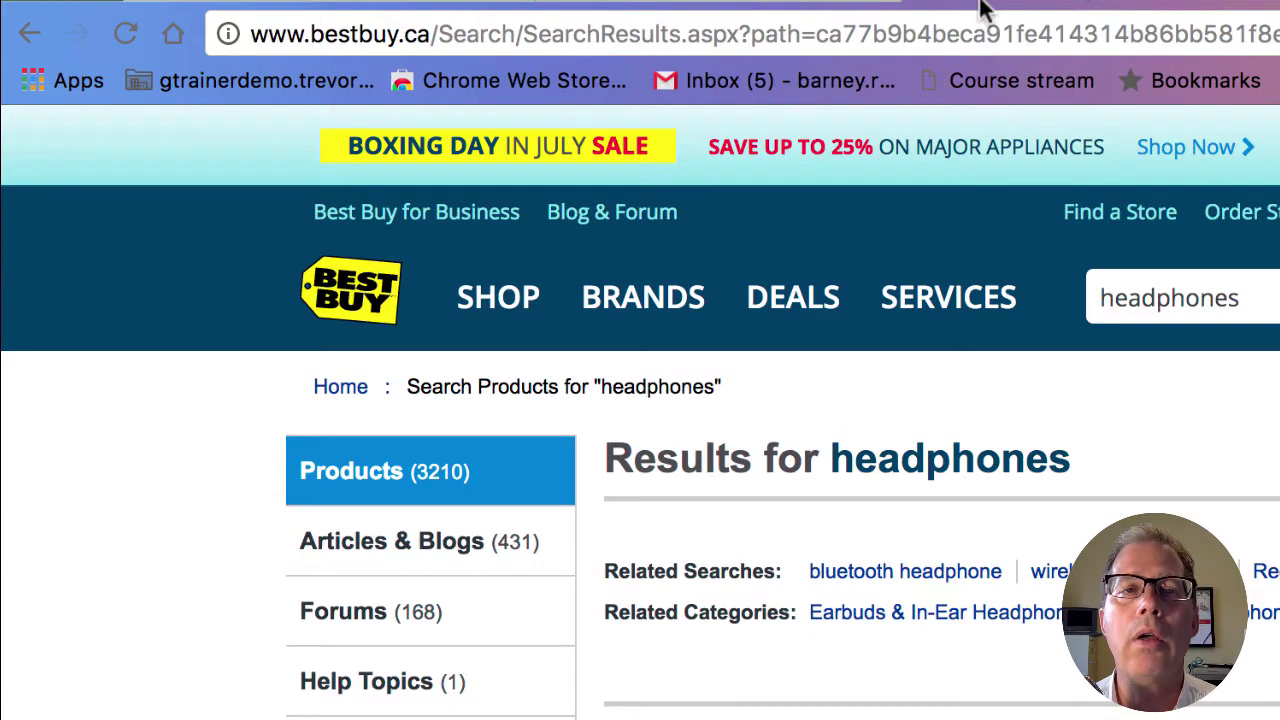
pyautogui.click(729, 40)
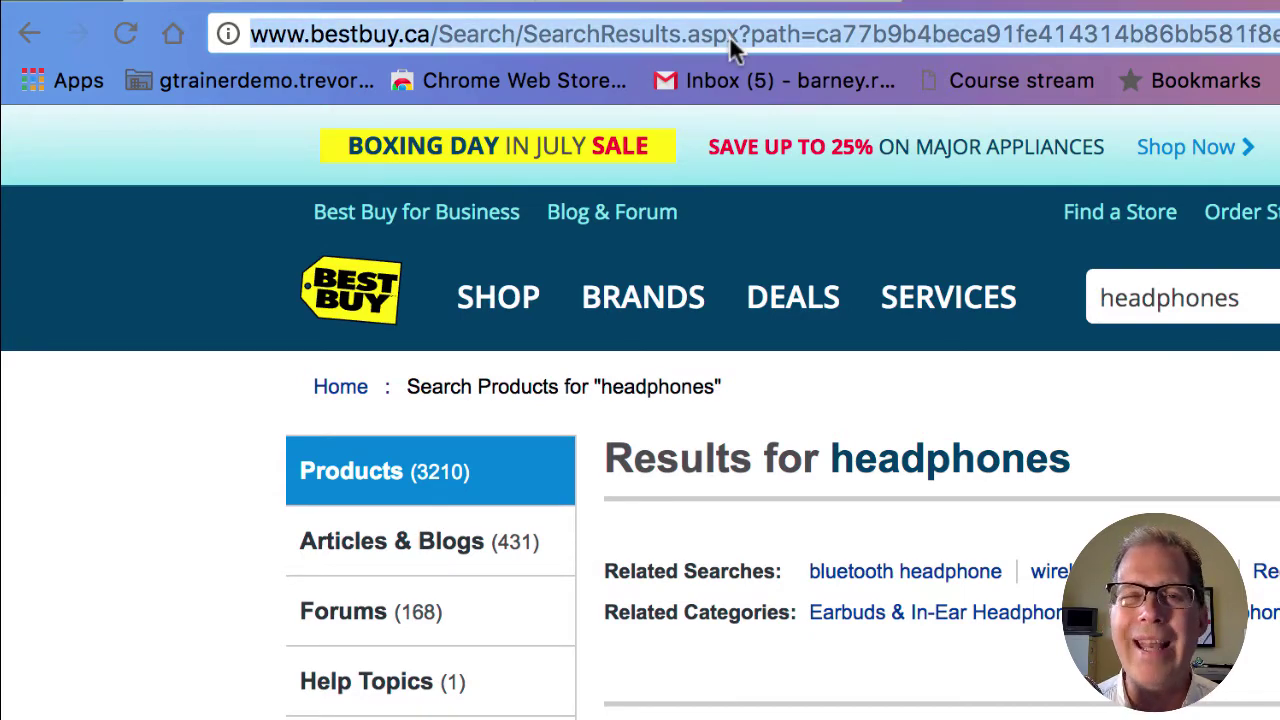
# - Search for 'cindy' through the G Drive omnibox keyword
pyautogui.write('drive.google.com/drive/folders/0AA1cxDu_rZrrUk9PVA')
pyautogui.press('Tab')
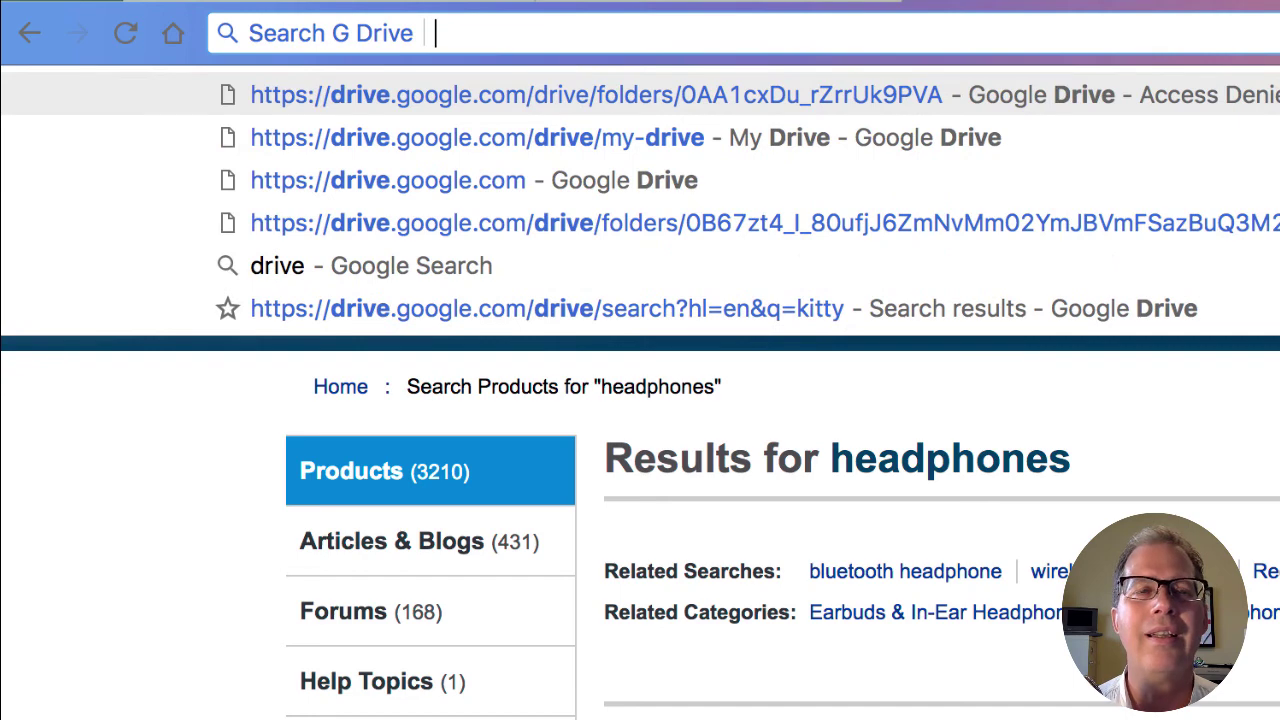
pyautogui.write('cindy')
pyautogui.press('Return')
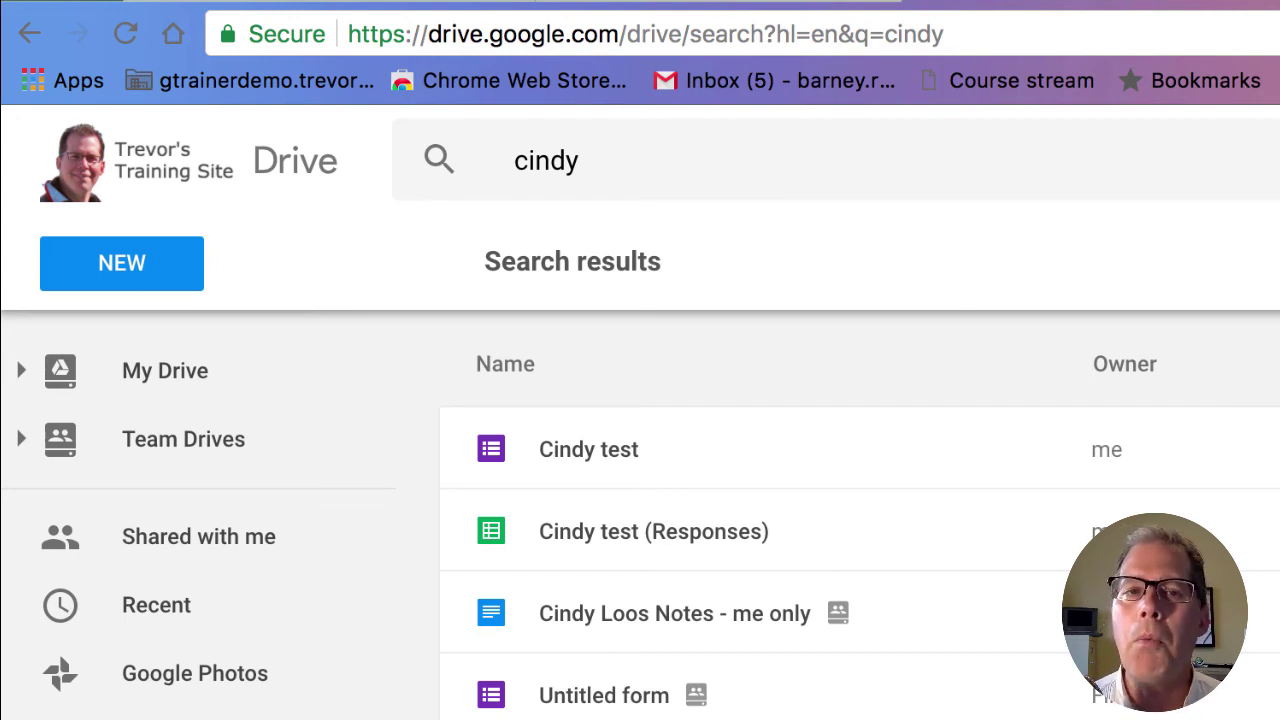
# - Add 'type:form' to the Drive query to narrow results to two forms, and select the URL
pyautogui.click(849, 166)
pyautogui.write('type:form')
pyautogui.press('Return')
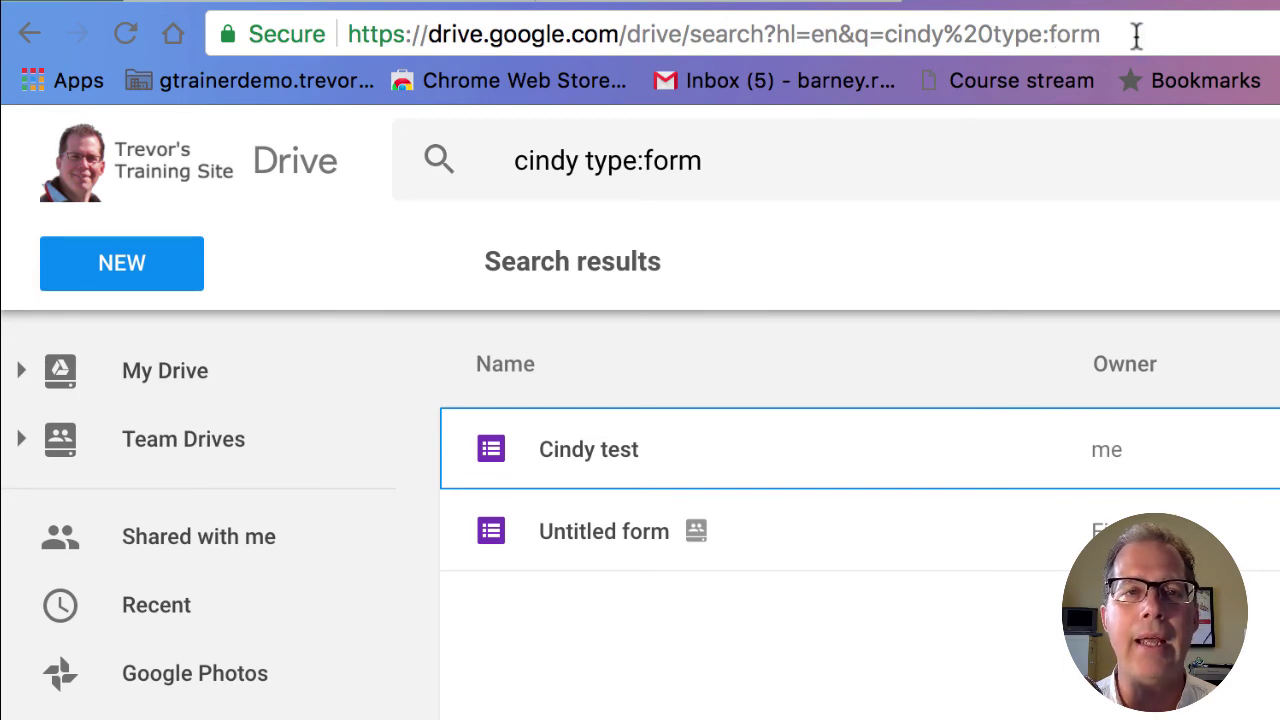
pyautogui.click(1136, 36)
pyautogui.hotkey('ctrl', 'c')
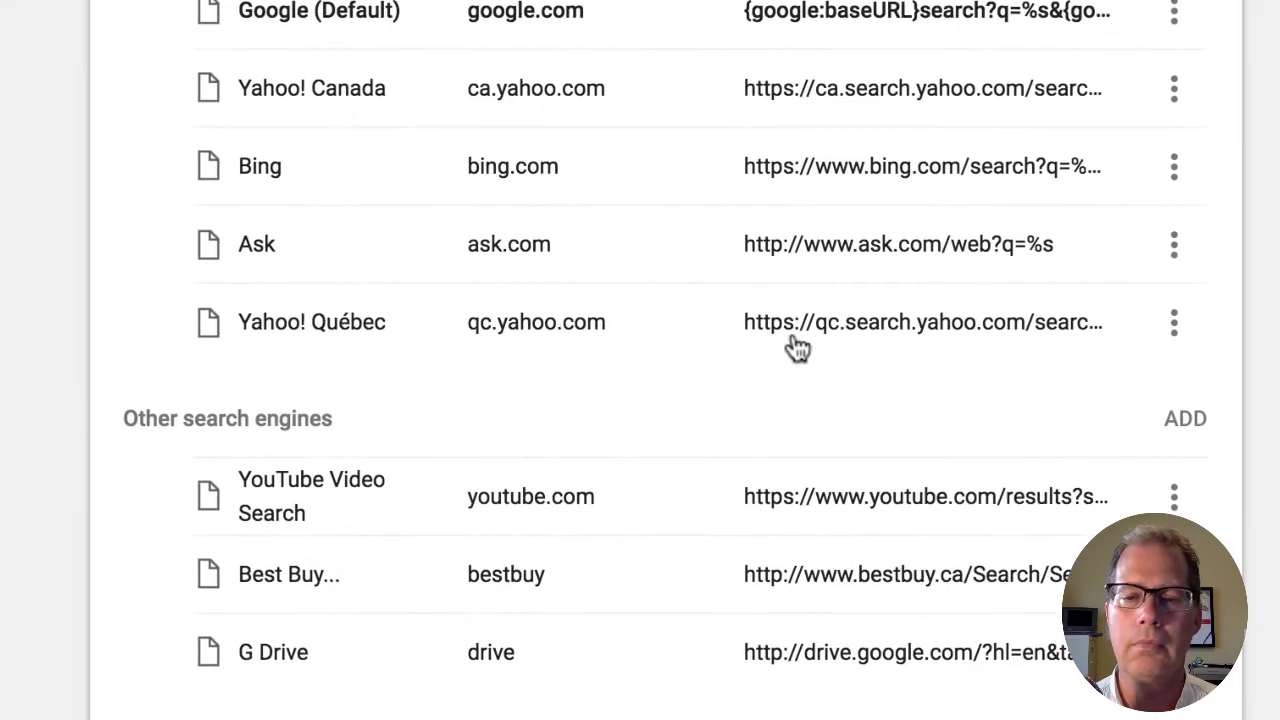
# - Add the 'G Forms' search engine, keyword 'forms', with the Drive URL ending q=%s%20type:form
pyautogui.click(1160, 387)
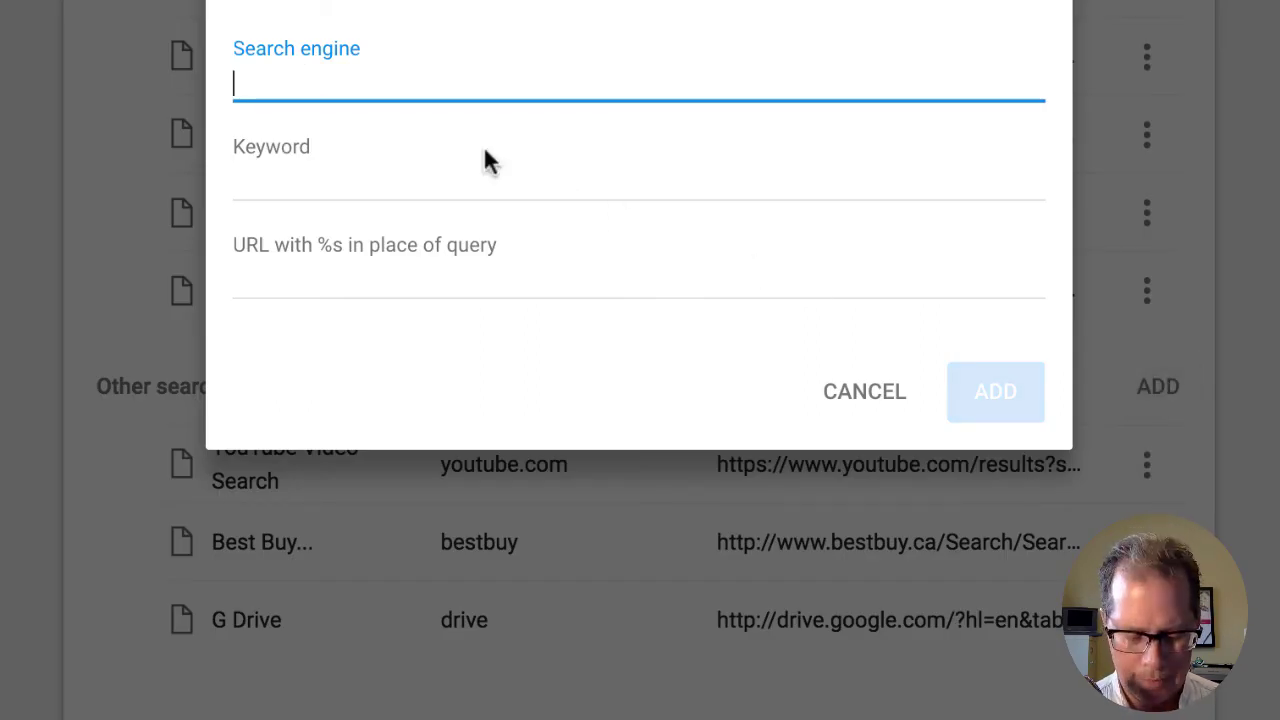
pyautogui.write('G Forms')
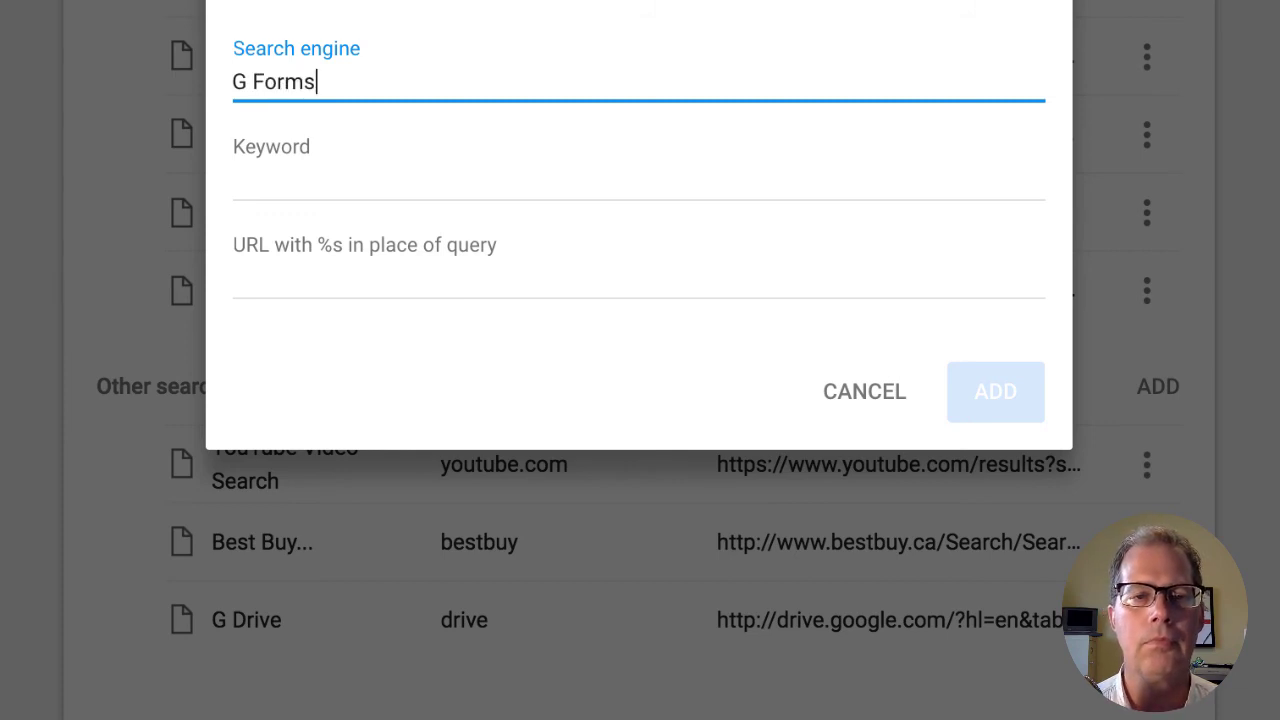
pyautogui.click(400, 182)
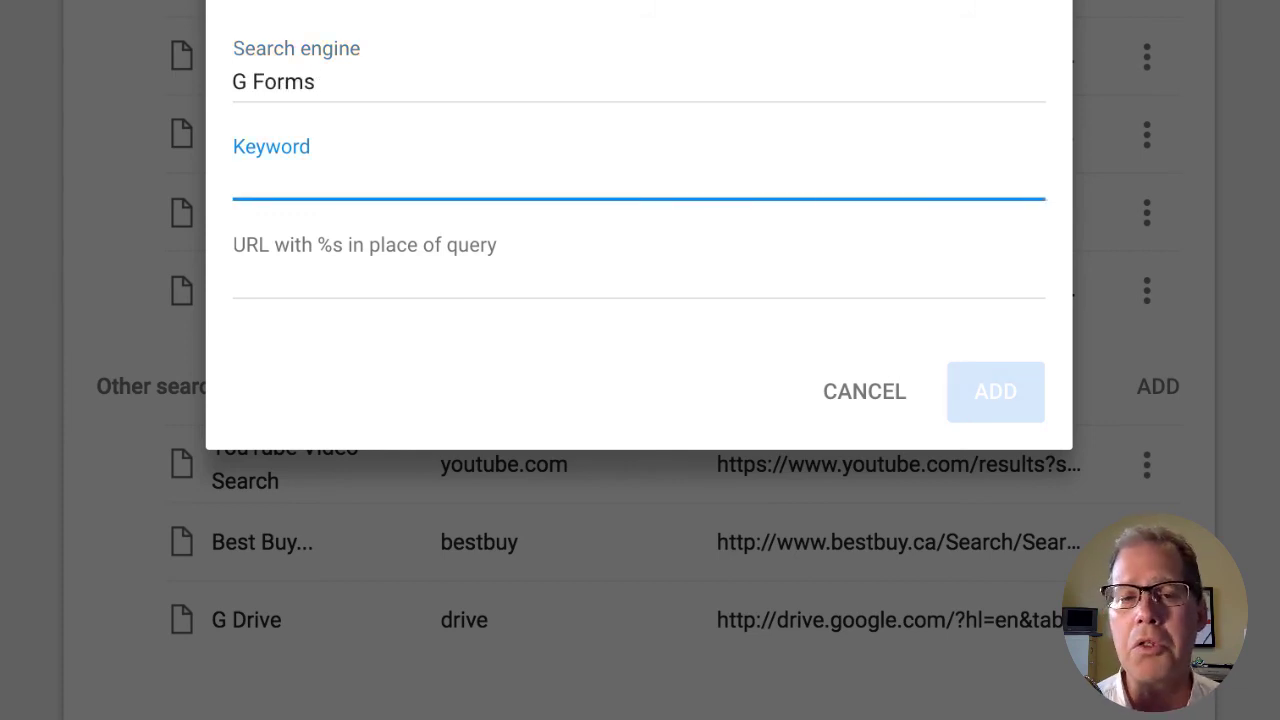
pyautogui.write('forms')
pyautogui.press('Tab')
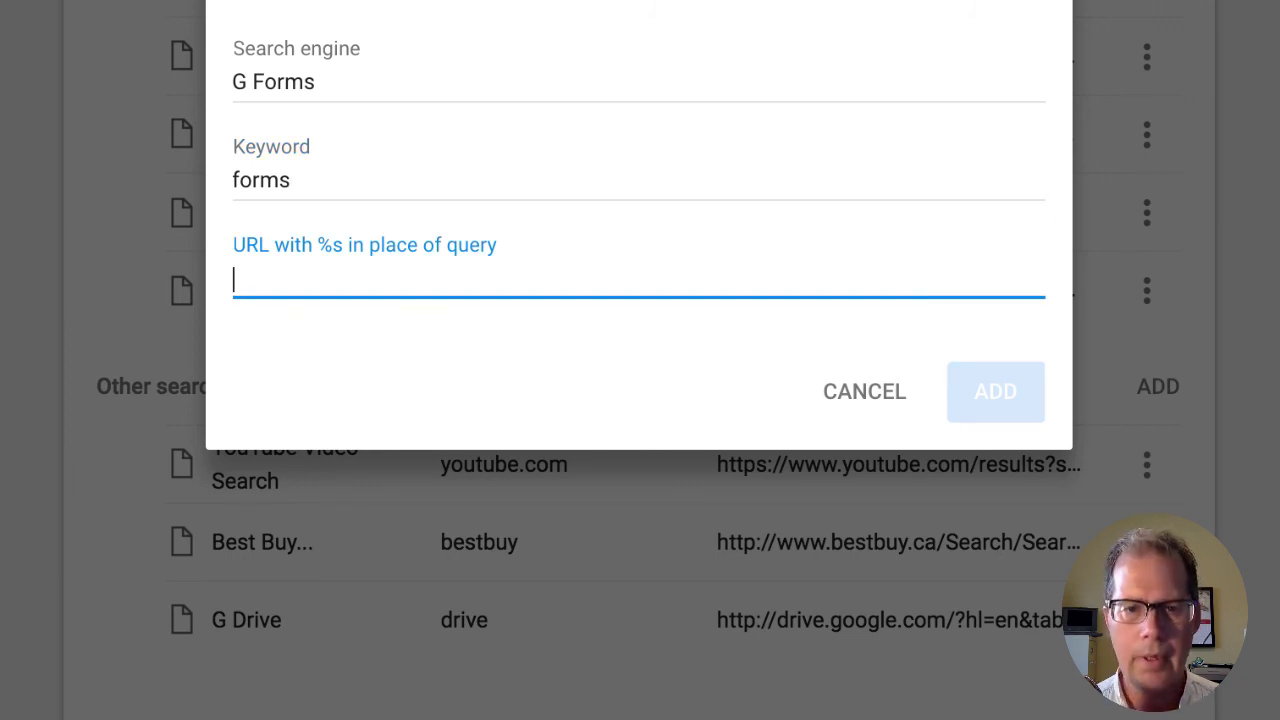
pyautogui.hotkey('ctrl', 'v')
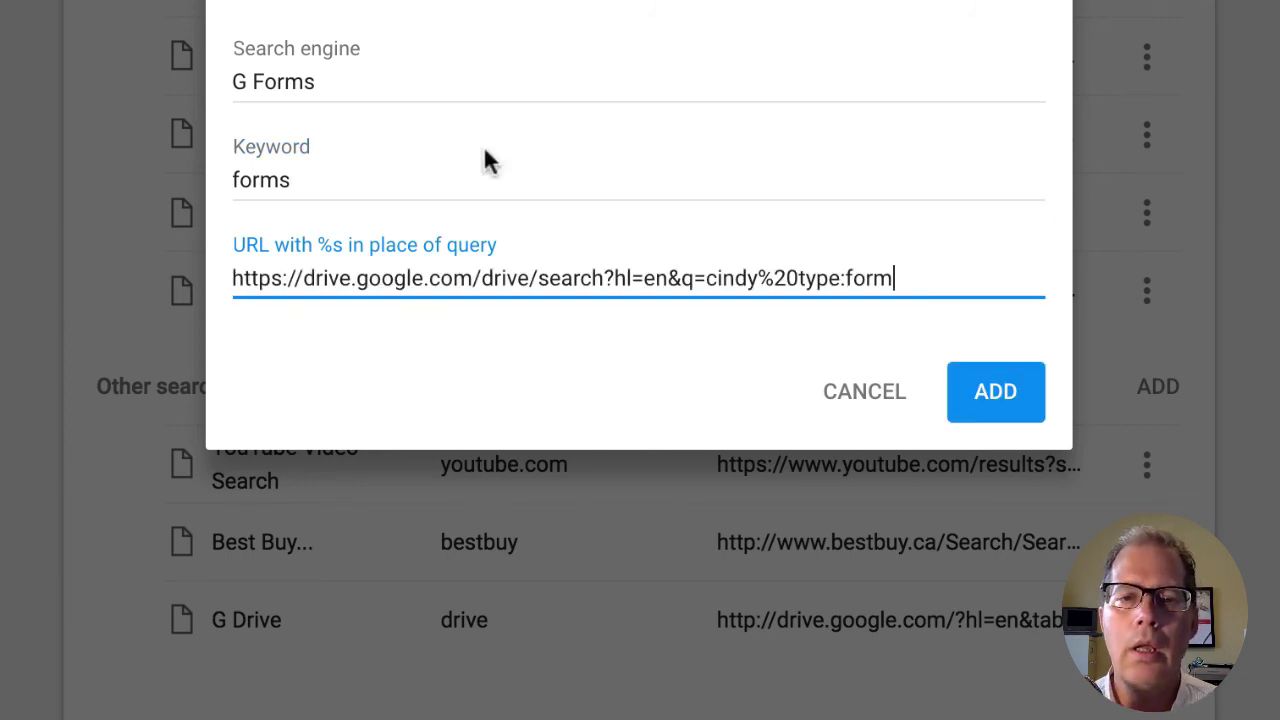
pyautogui.doubleClick(717, 279)
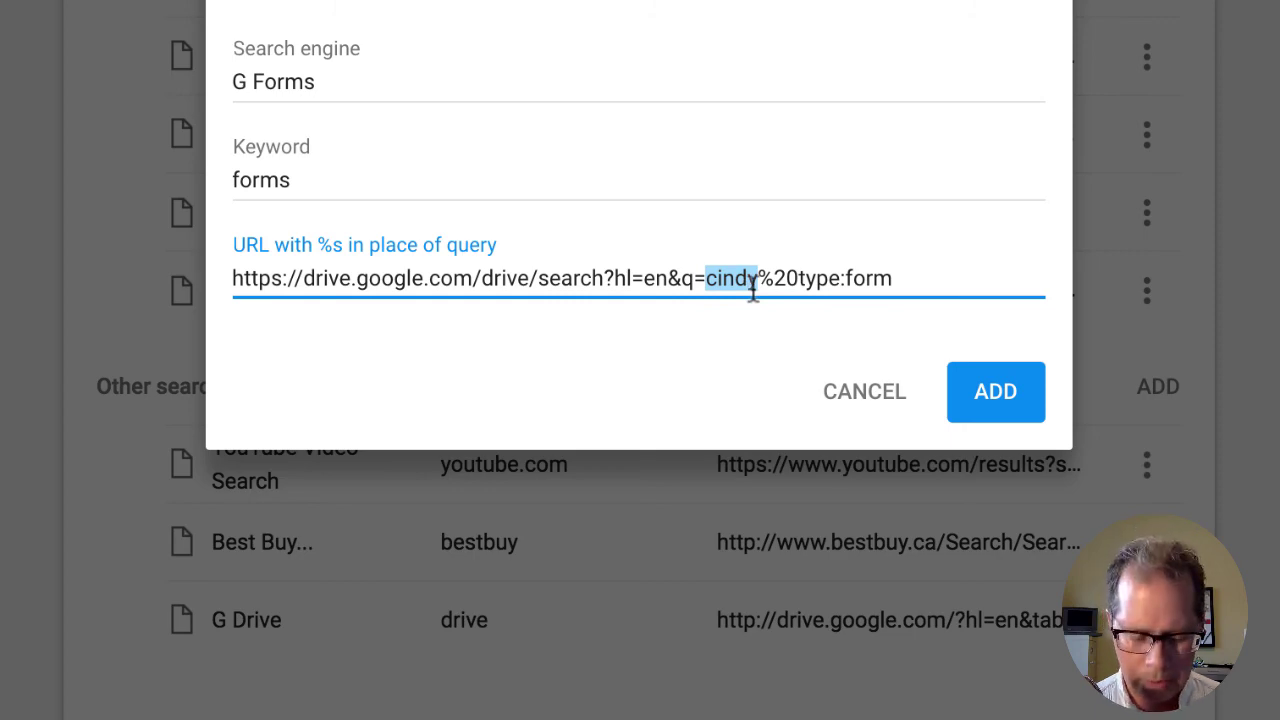
pyautogui.write('%s')
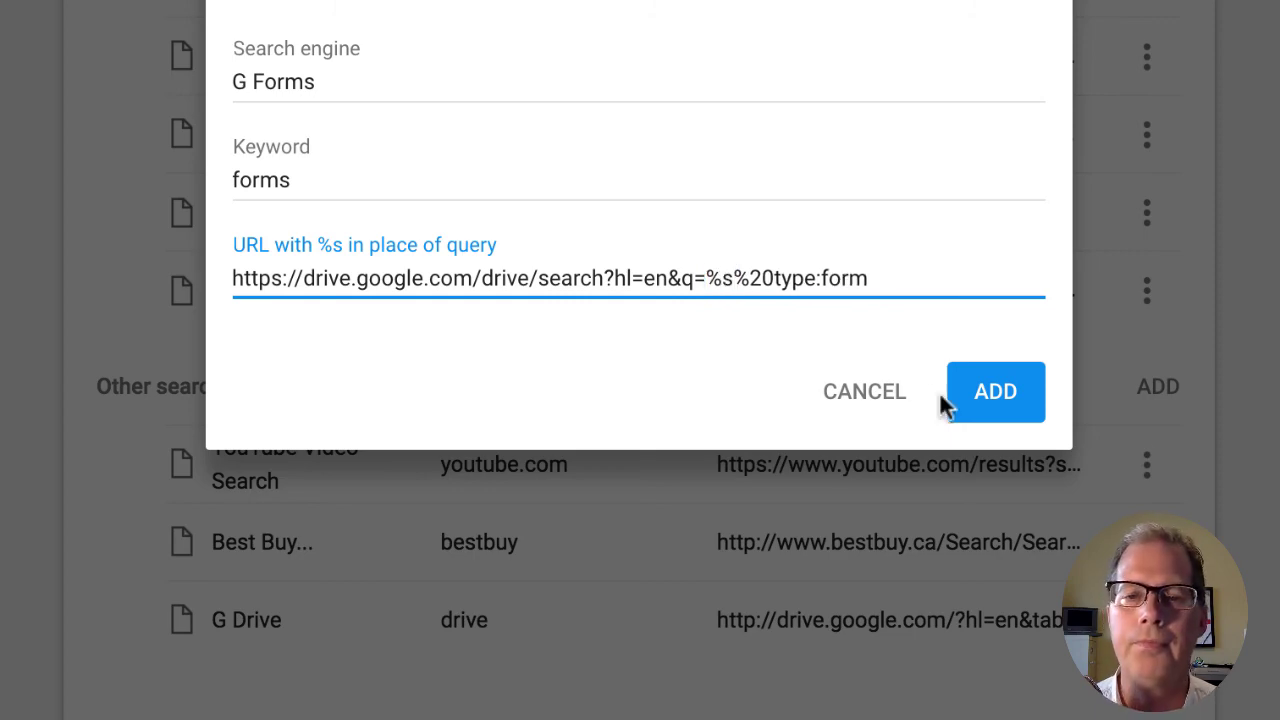
pyautogui.click(1018, 405)
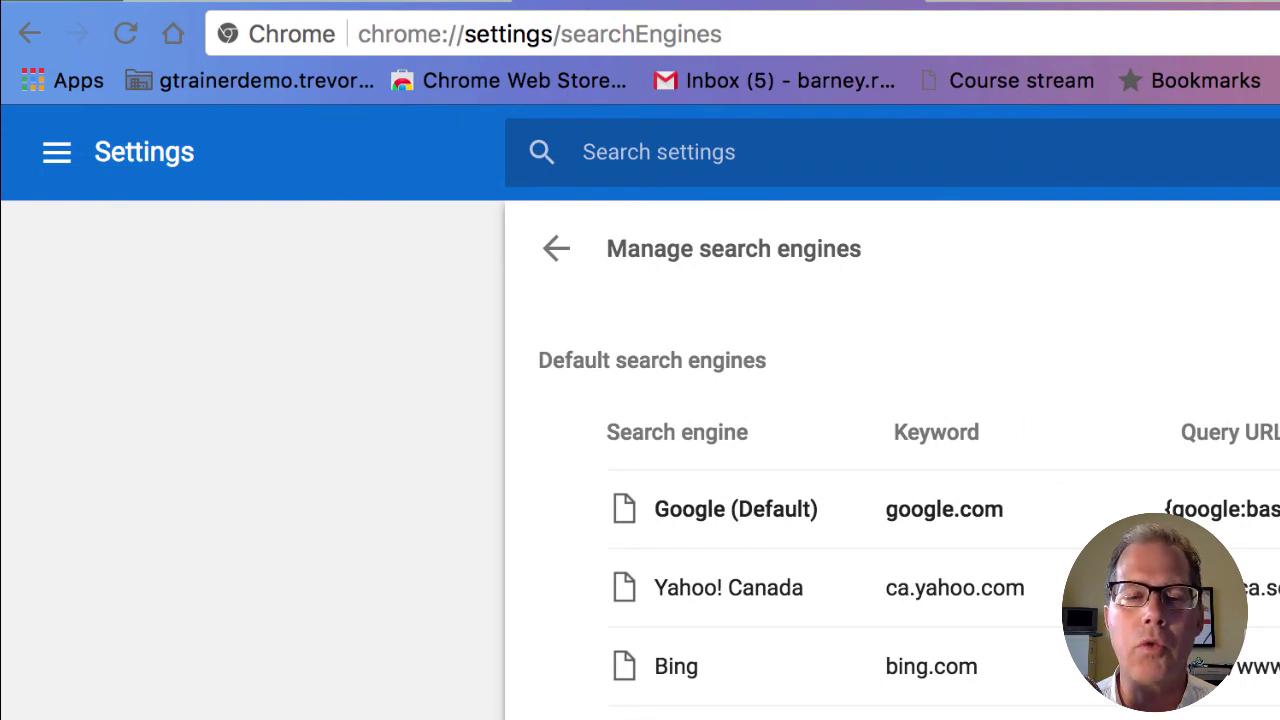
# - From the Drive tab's omnibox, use the 'forms' keyword to search Drive forms for a person's name
pyautogui.click(1157, 5)
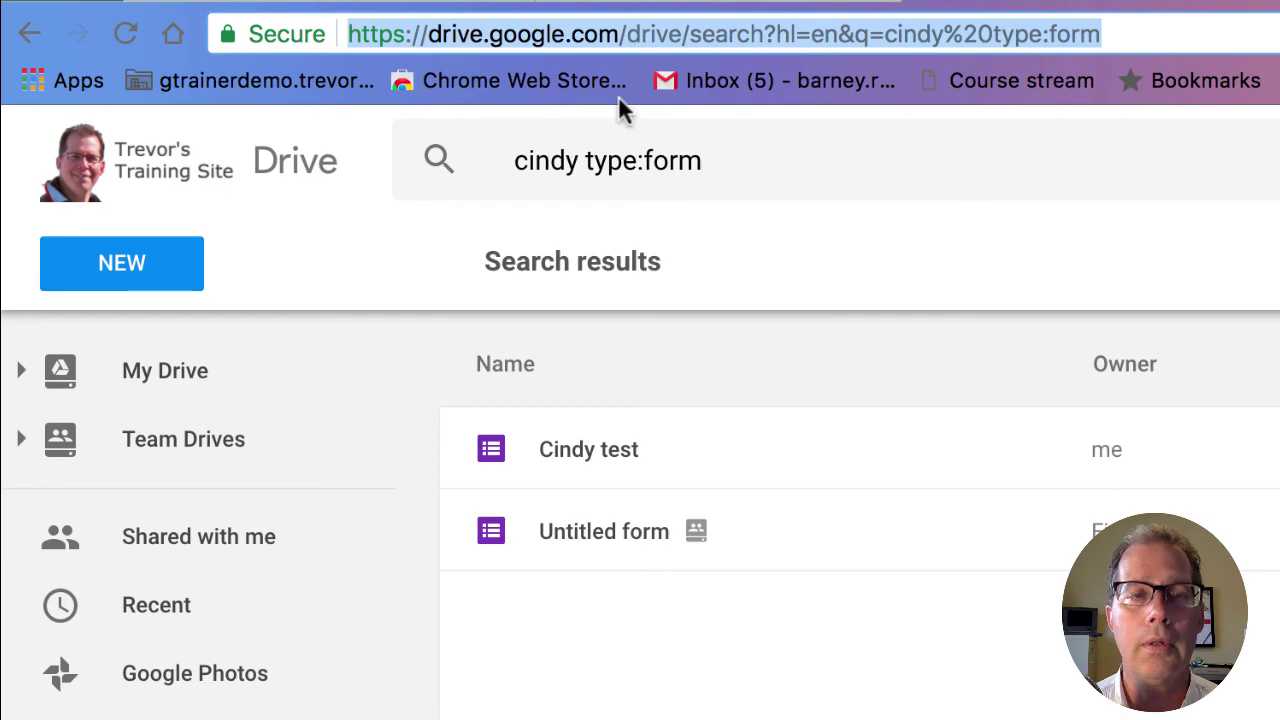
pyautogui.write('fomr')
pyautogui.press('BackSpace')
pyautogui.press('BackSpace')
pyautogui.write('r')
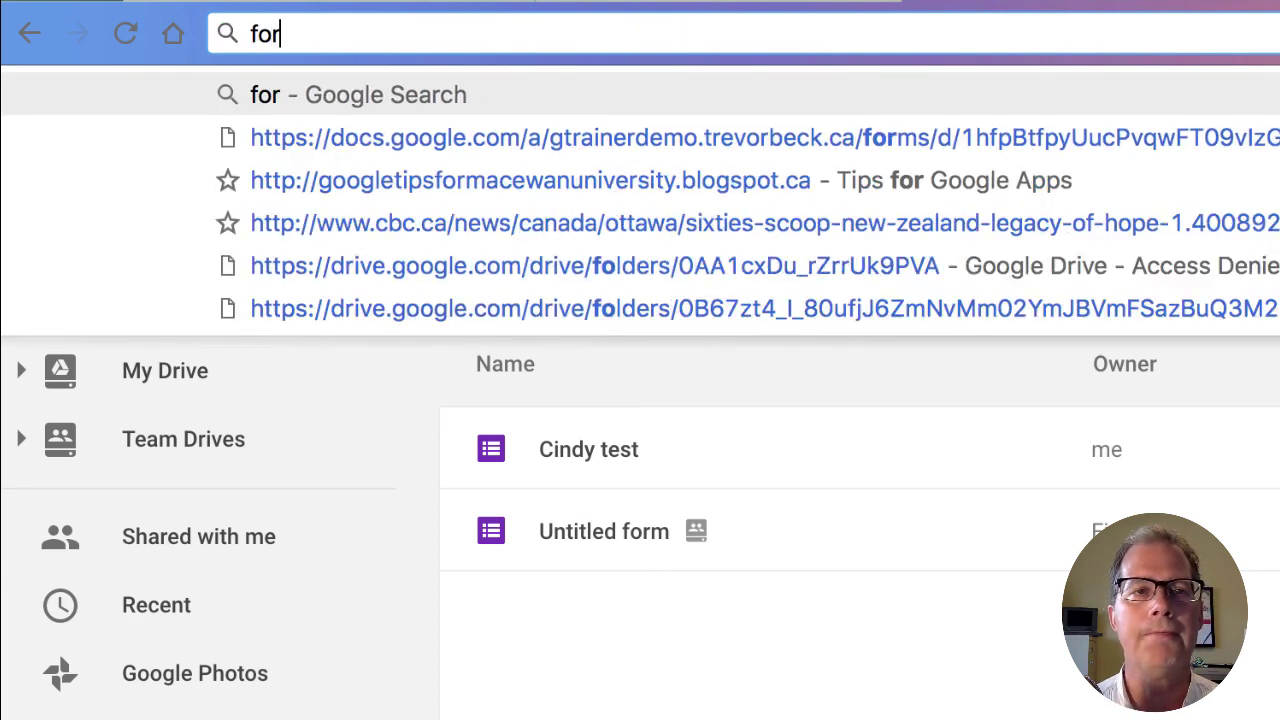
pyautogui.write('ms')
pyautogui.press('Tab')
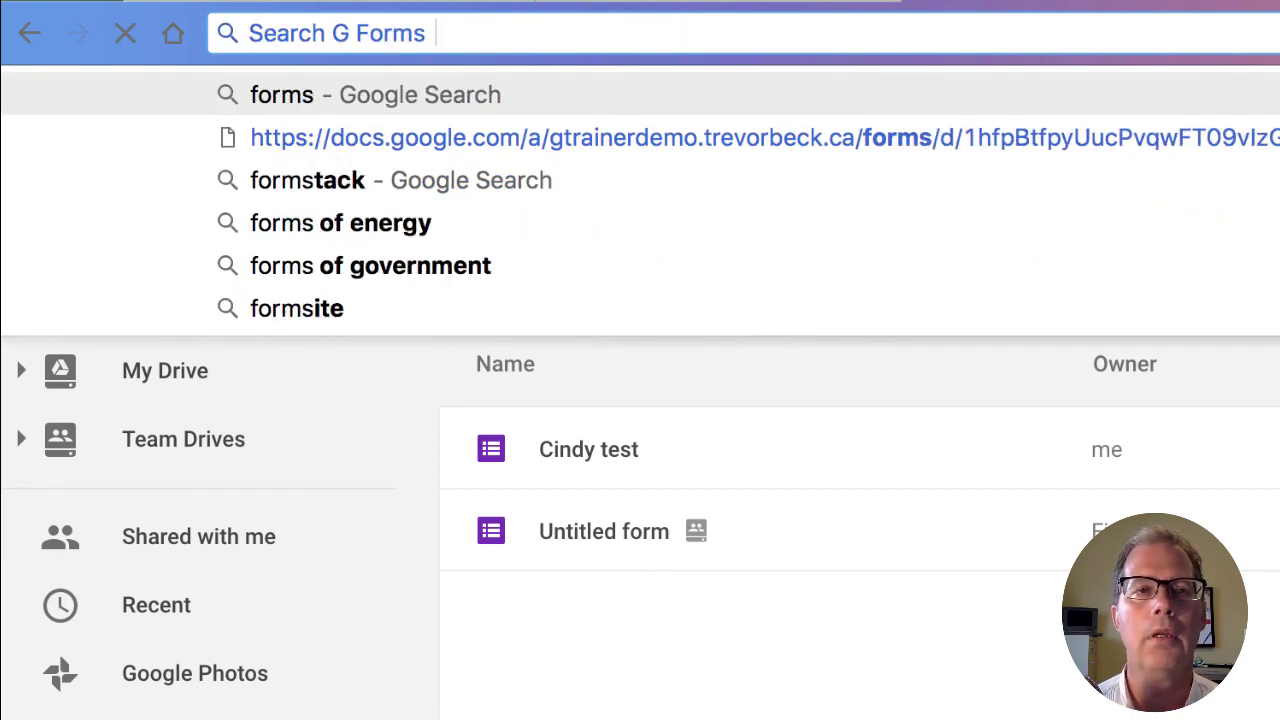
pyautogui.write('cindy')
pyautogui.press('Return')
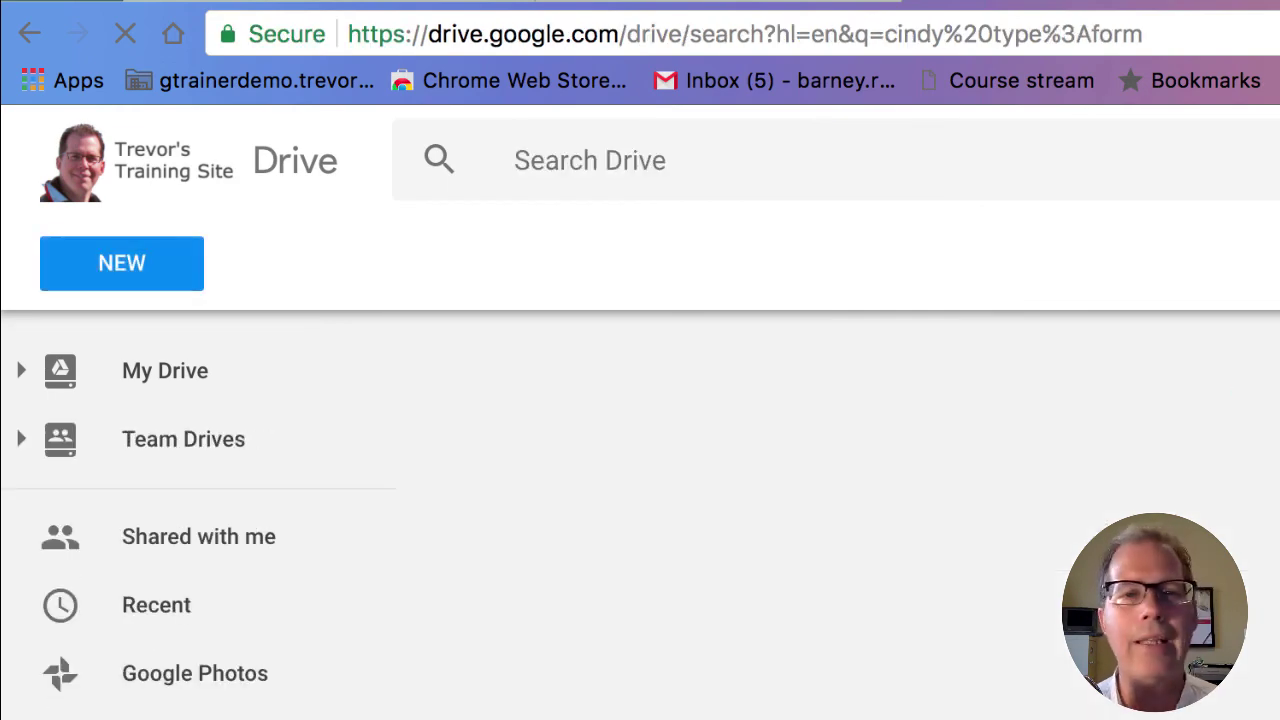